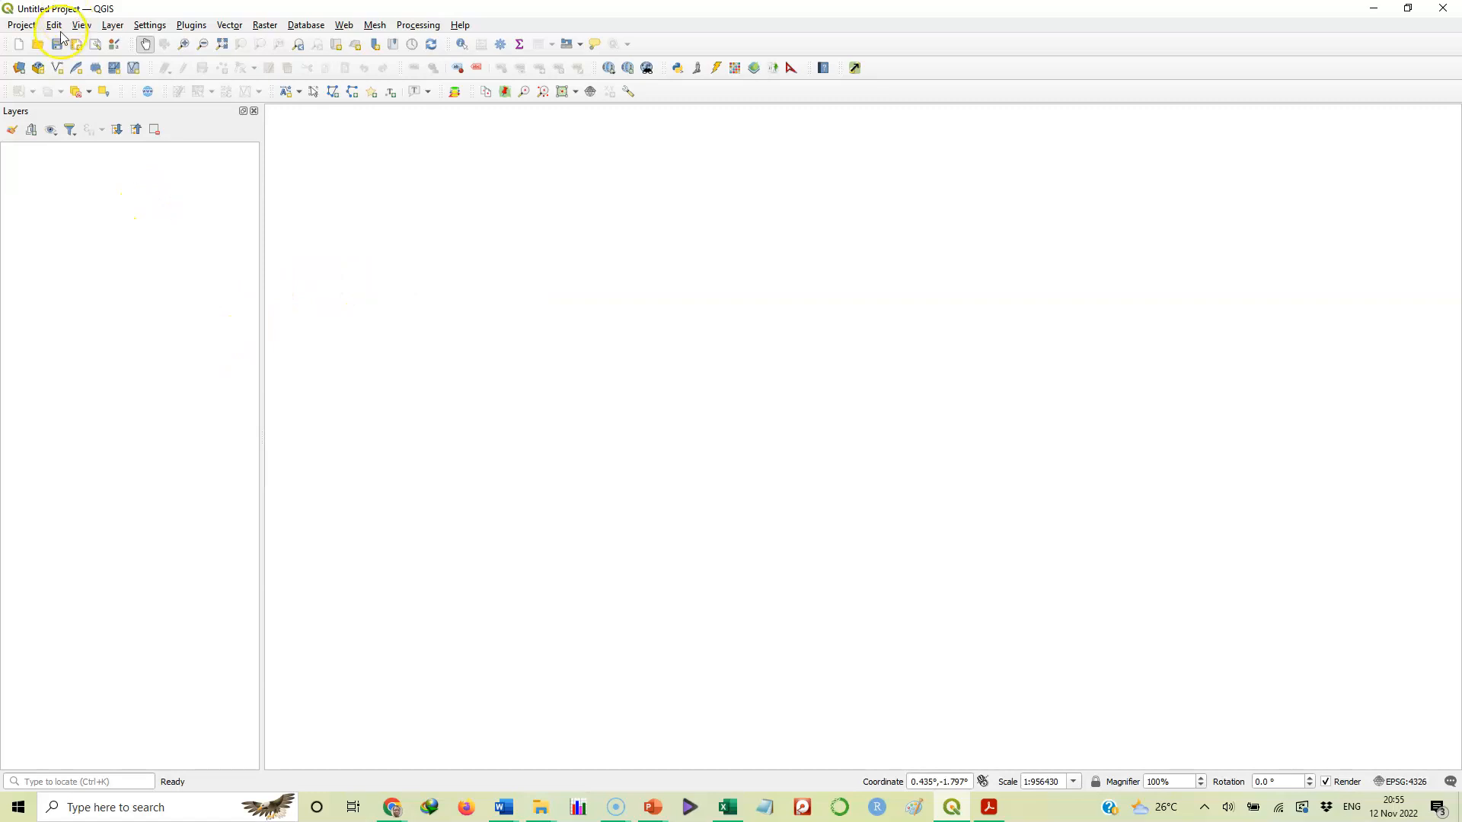
Pick NGA_adm1.shp and NGA_adm2.shp from the NGA_adm folder as the vector layer source
left_click(113, 27)
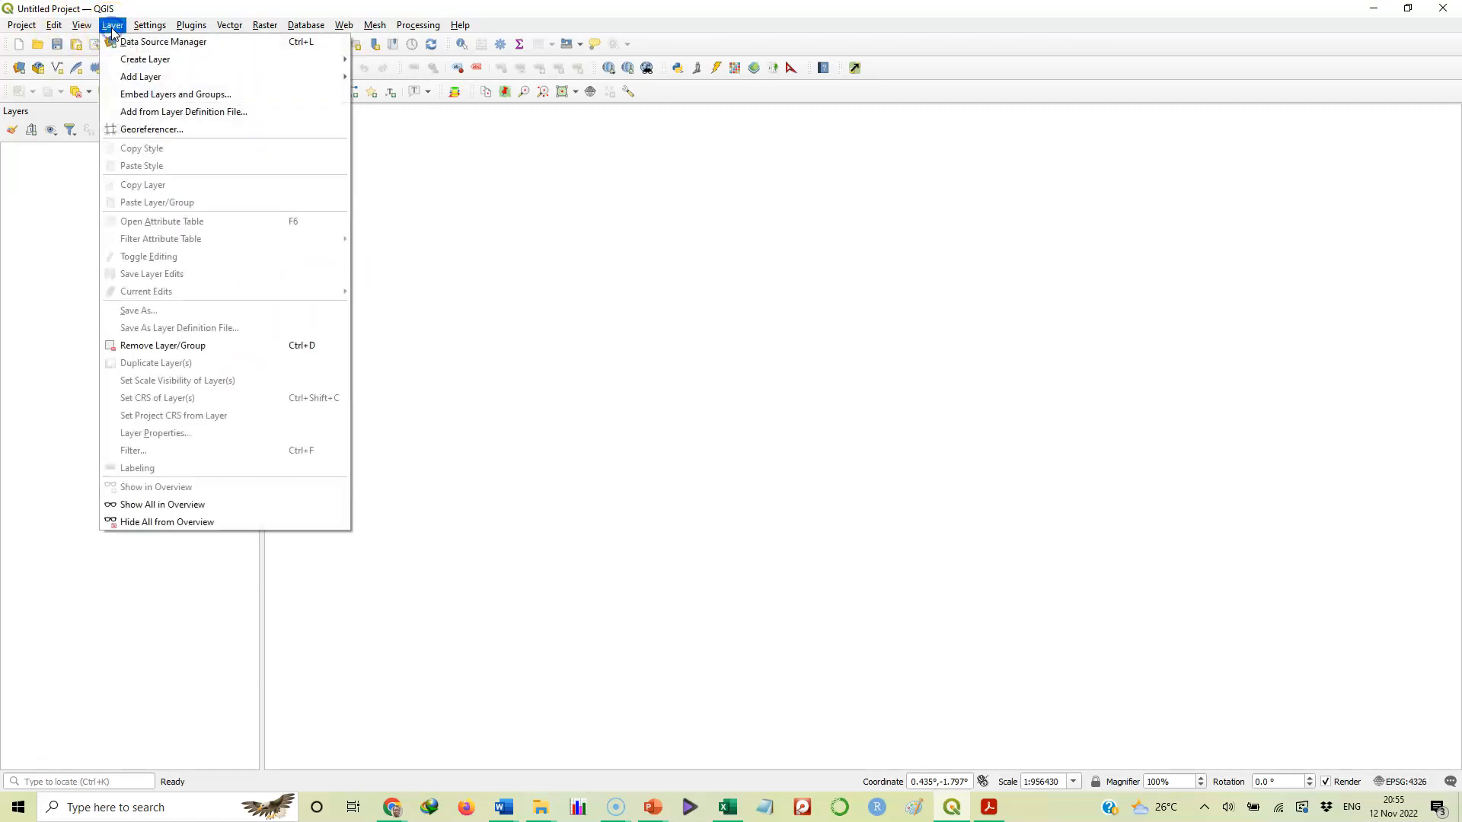
mouse_move(154, 82)
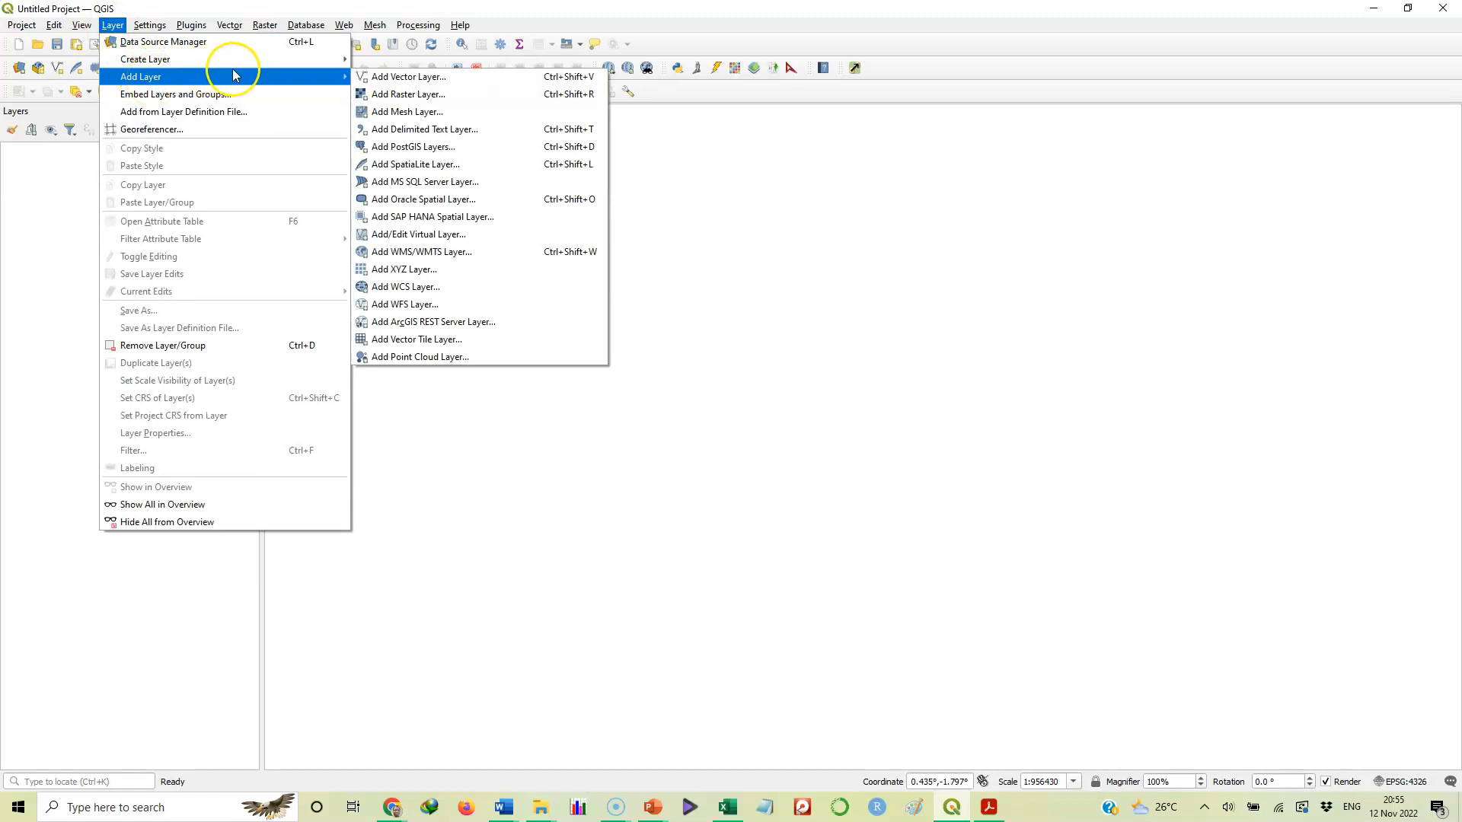
left_click(371, 78)
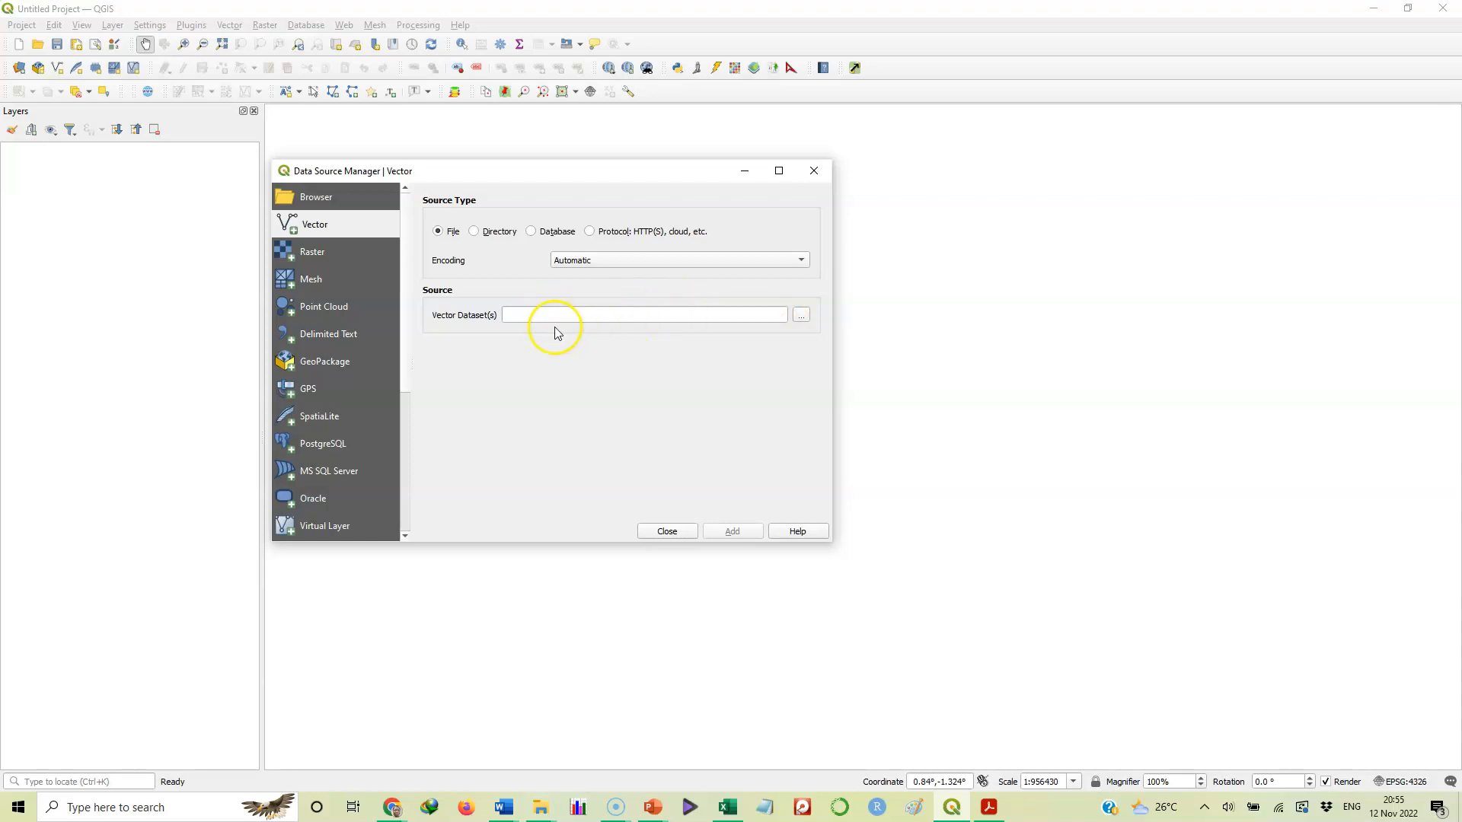
left_click(802, 319)
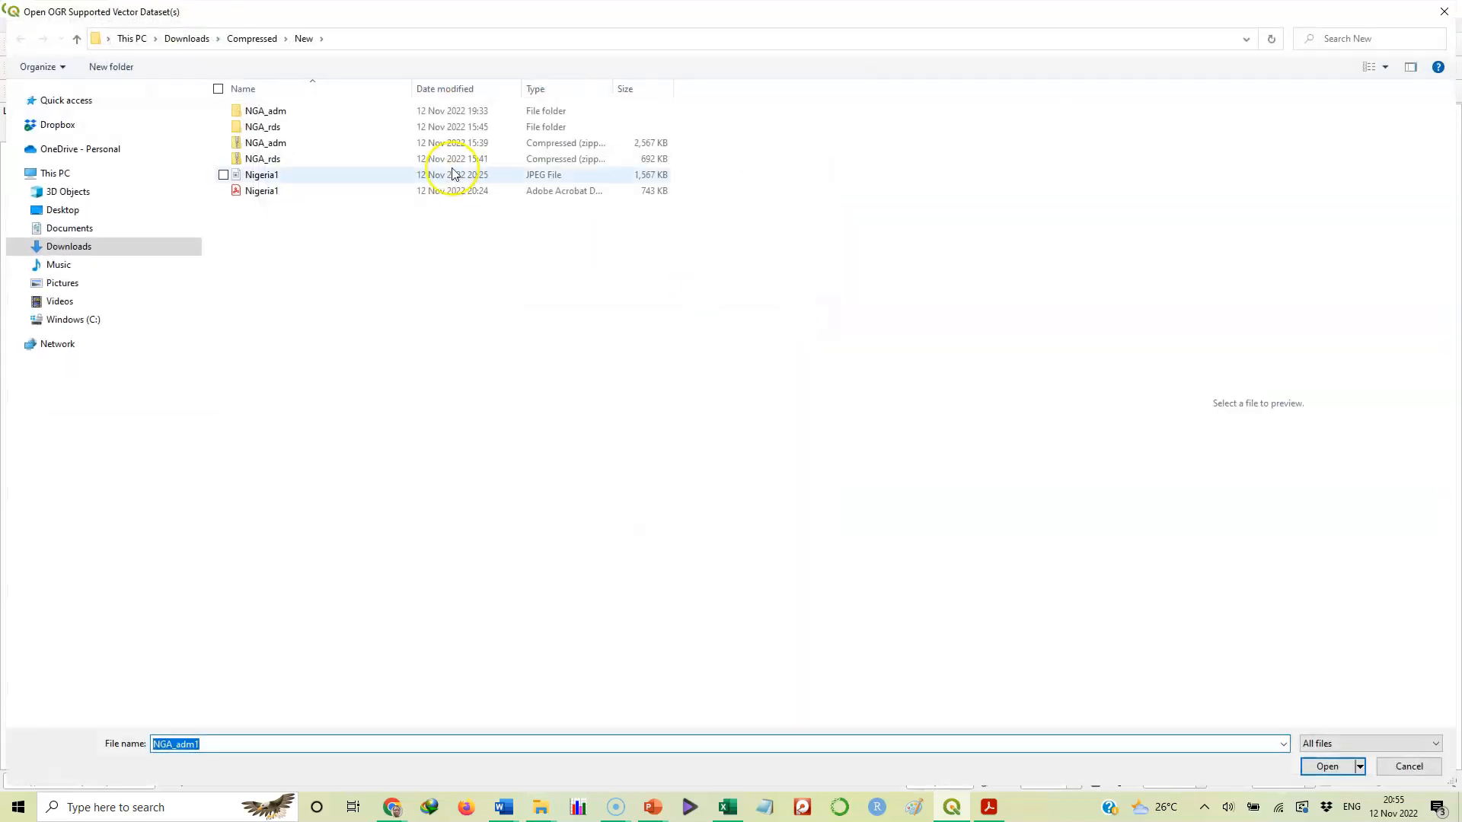
double_click(266, 111)
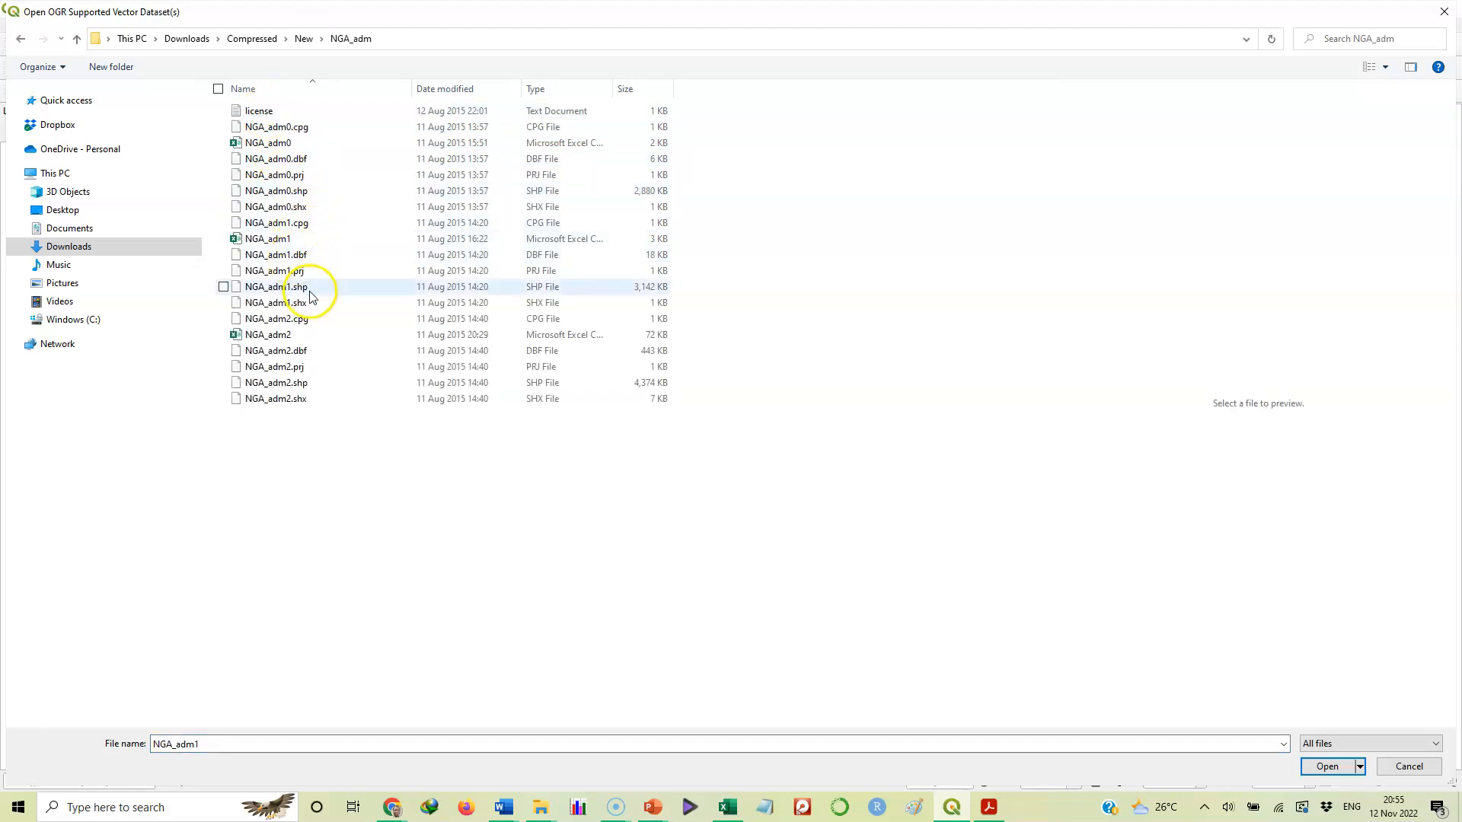
left_click(224, 289)
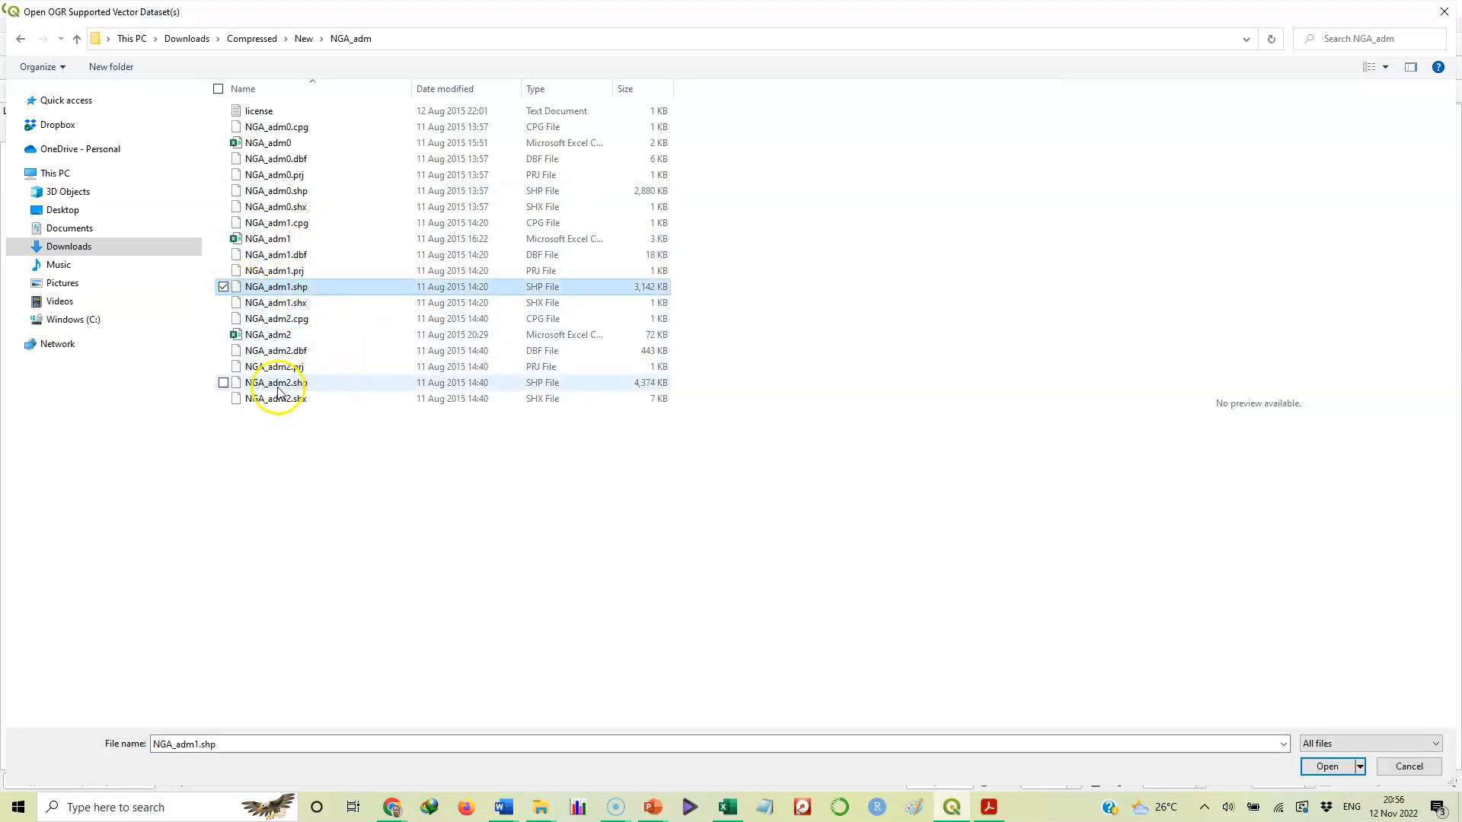
left_click(223, 384)
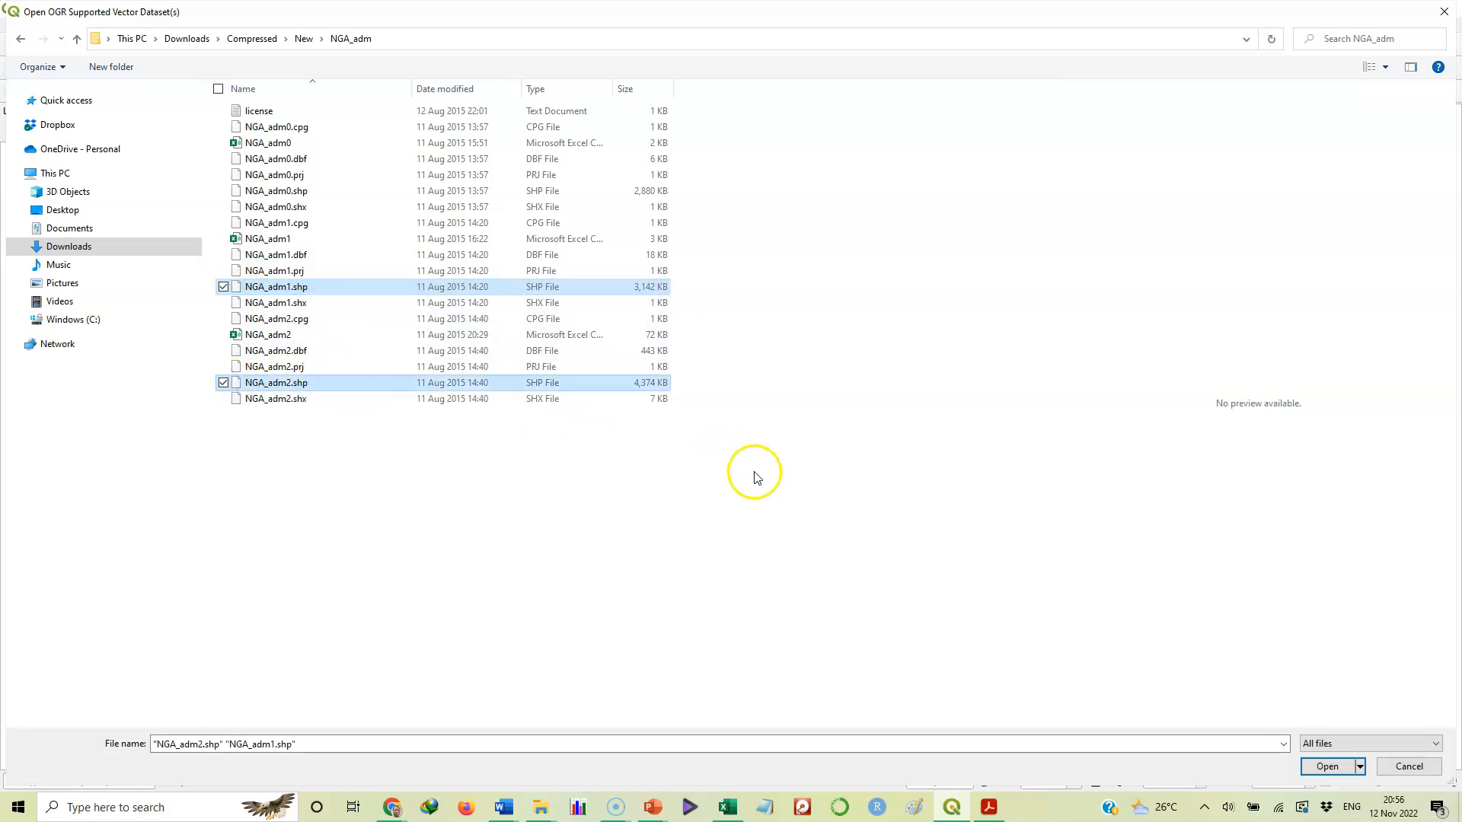
left_click(1325, 766)
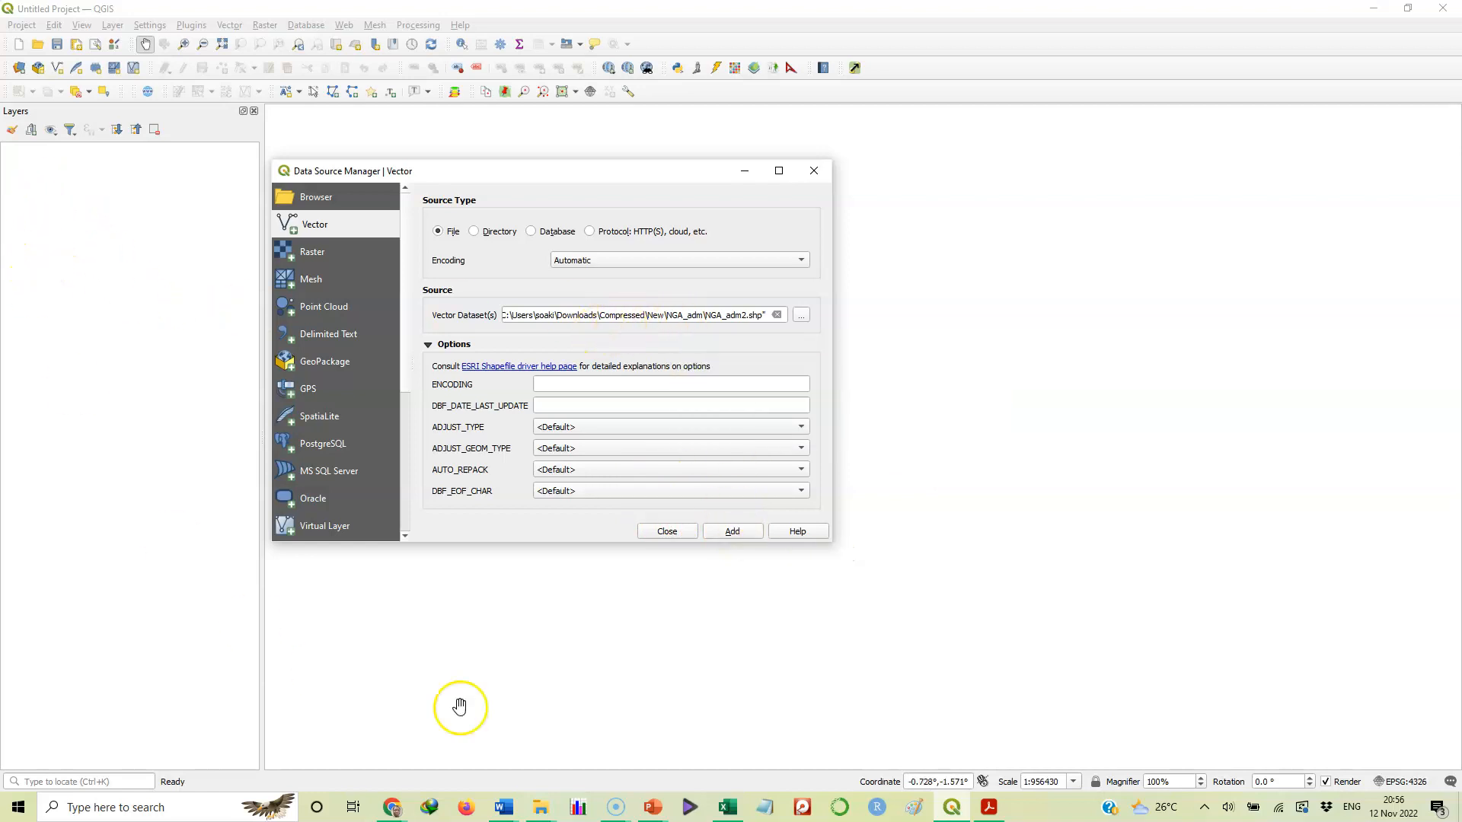
Add the NGA_adm1 and NGA_adm2 layers, then add NGA_roads.shp from the NGA_rds folder and close the window
left_click(731, 532)
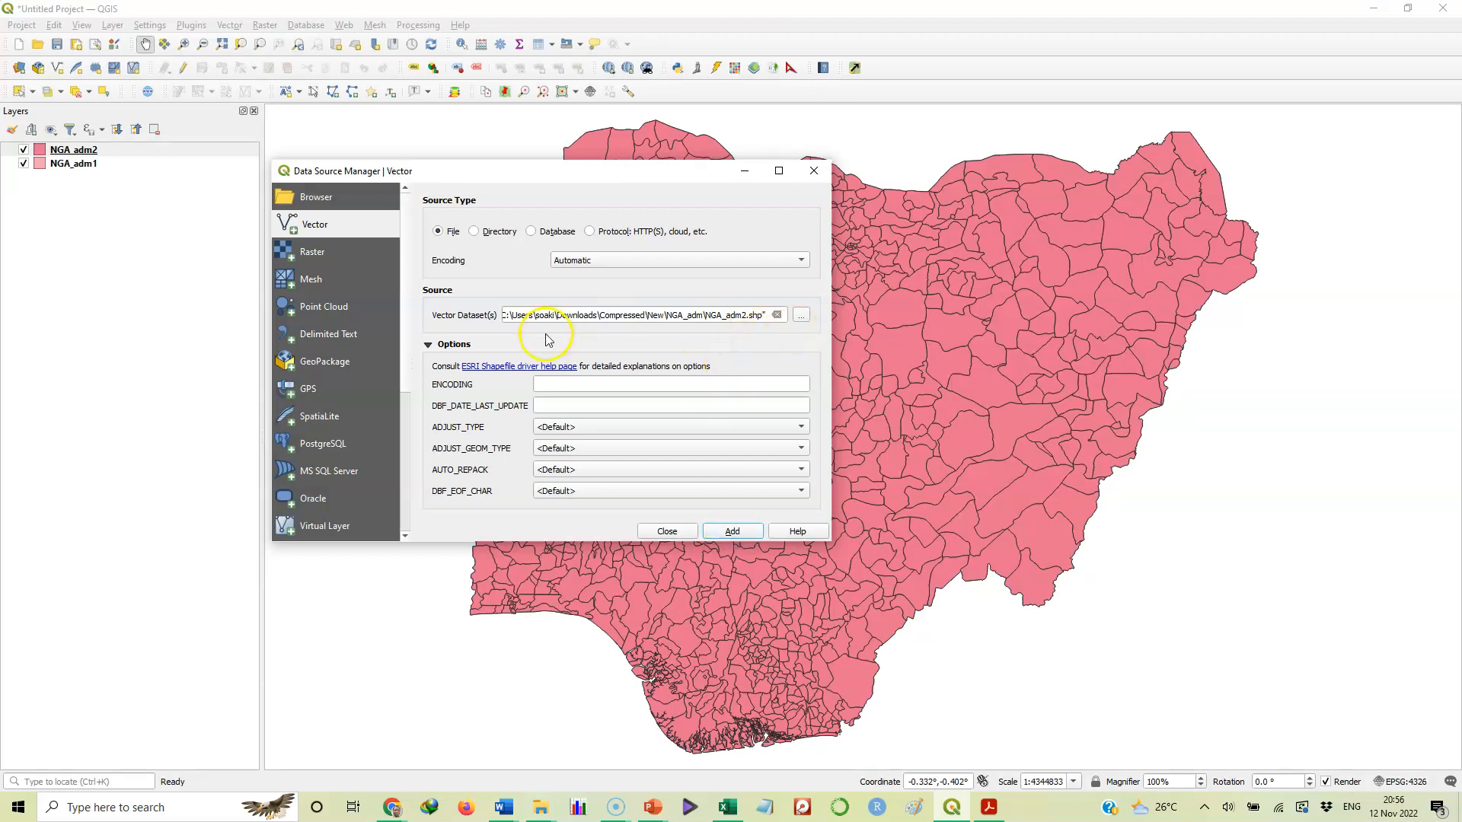
left_click(801, 316)
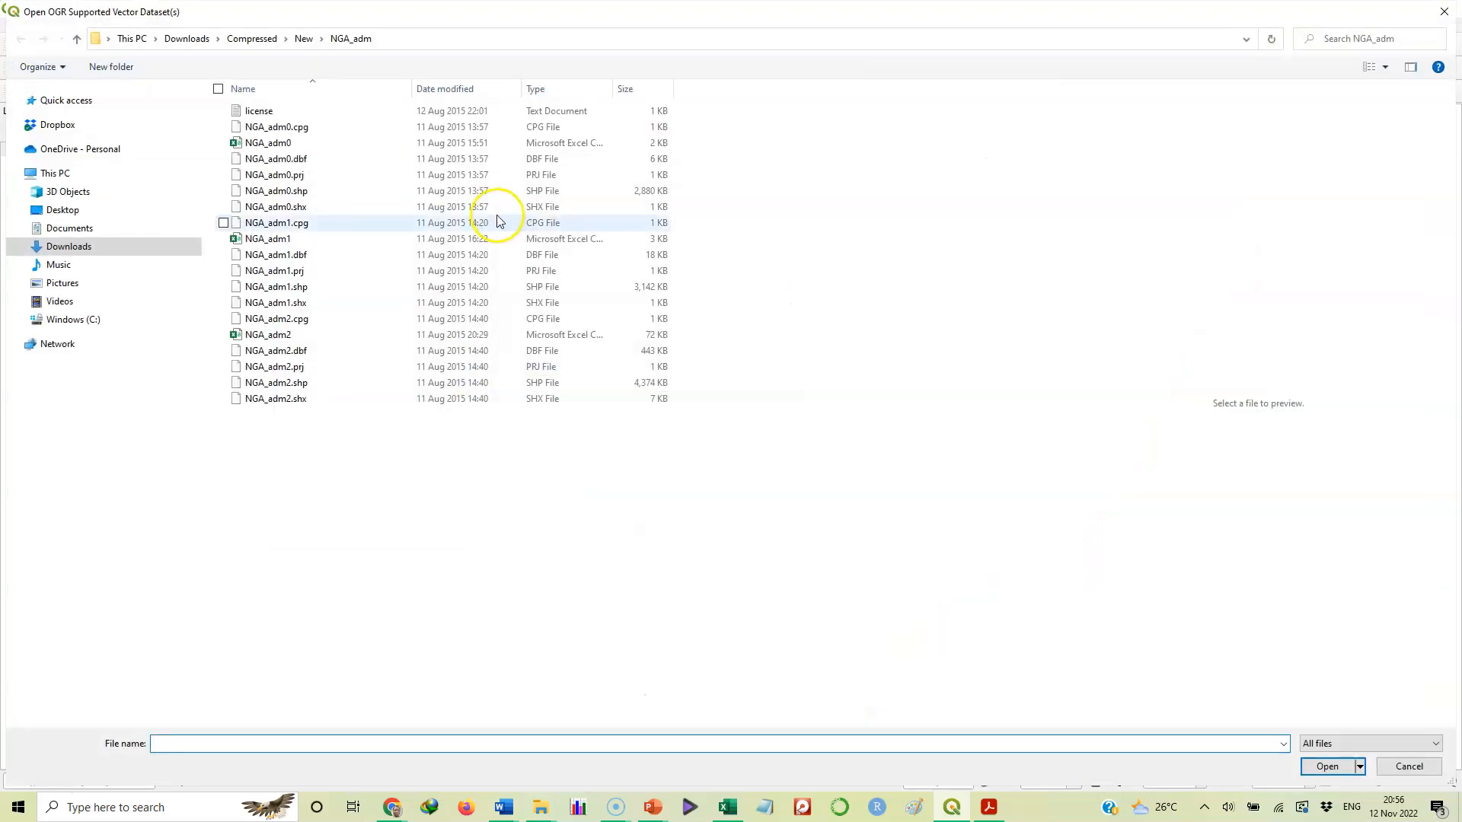
left_click(320, 39)
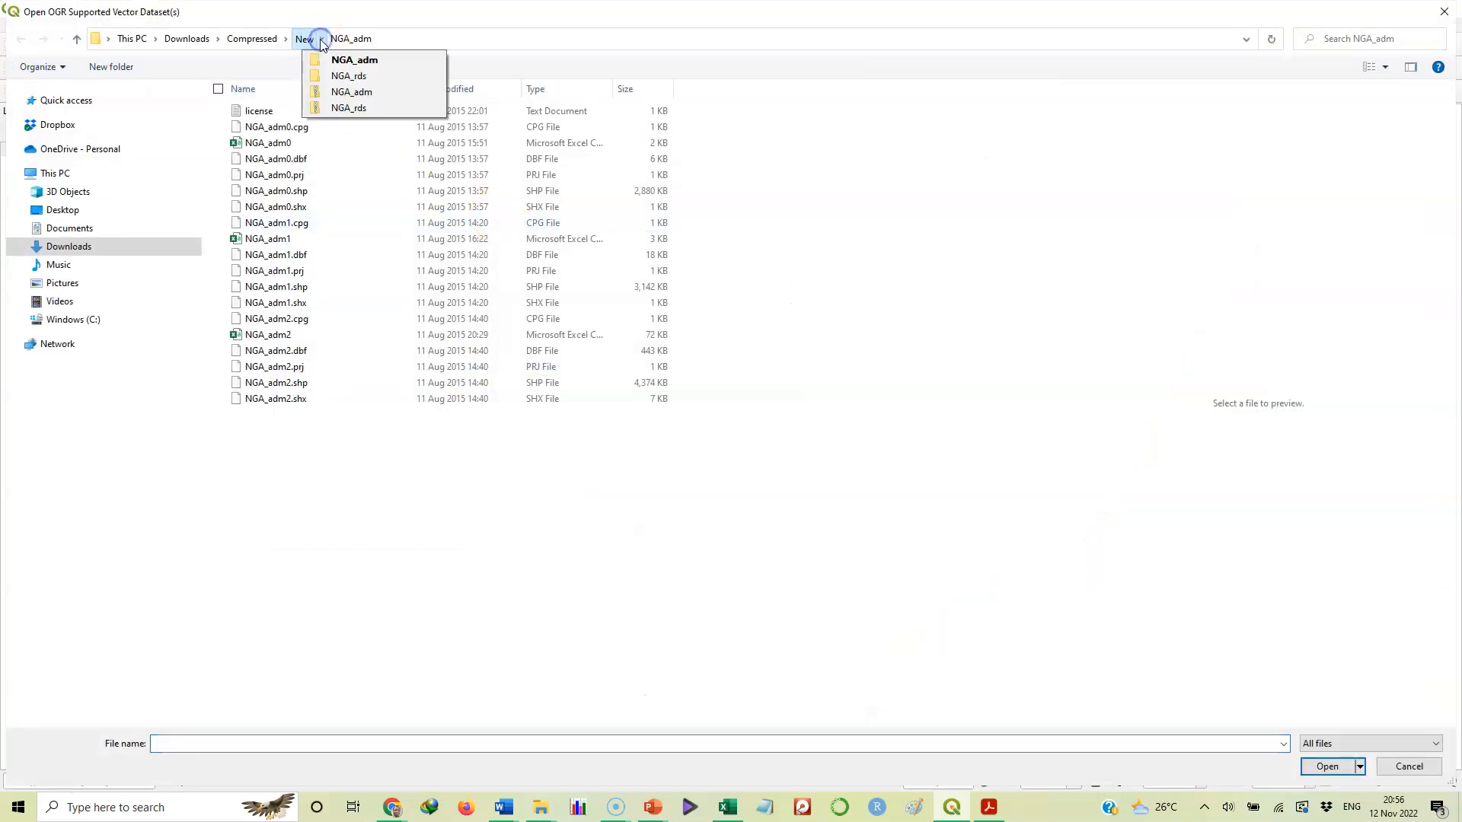
left_click(341, 76)
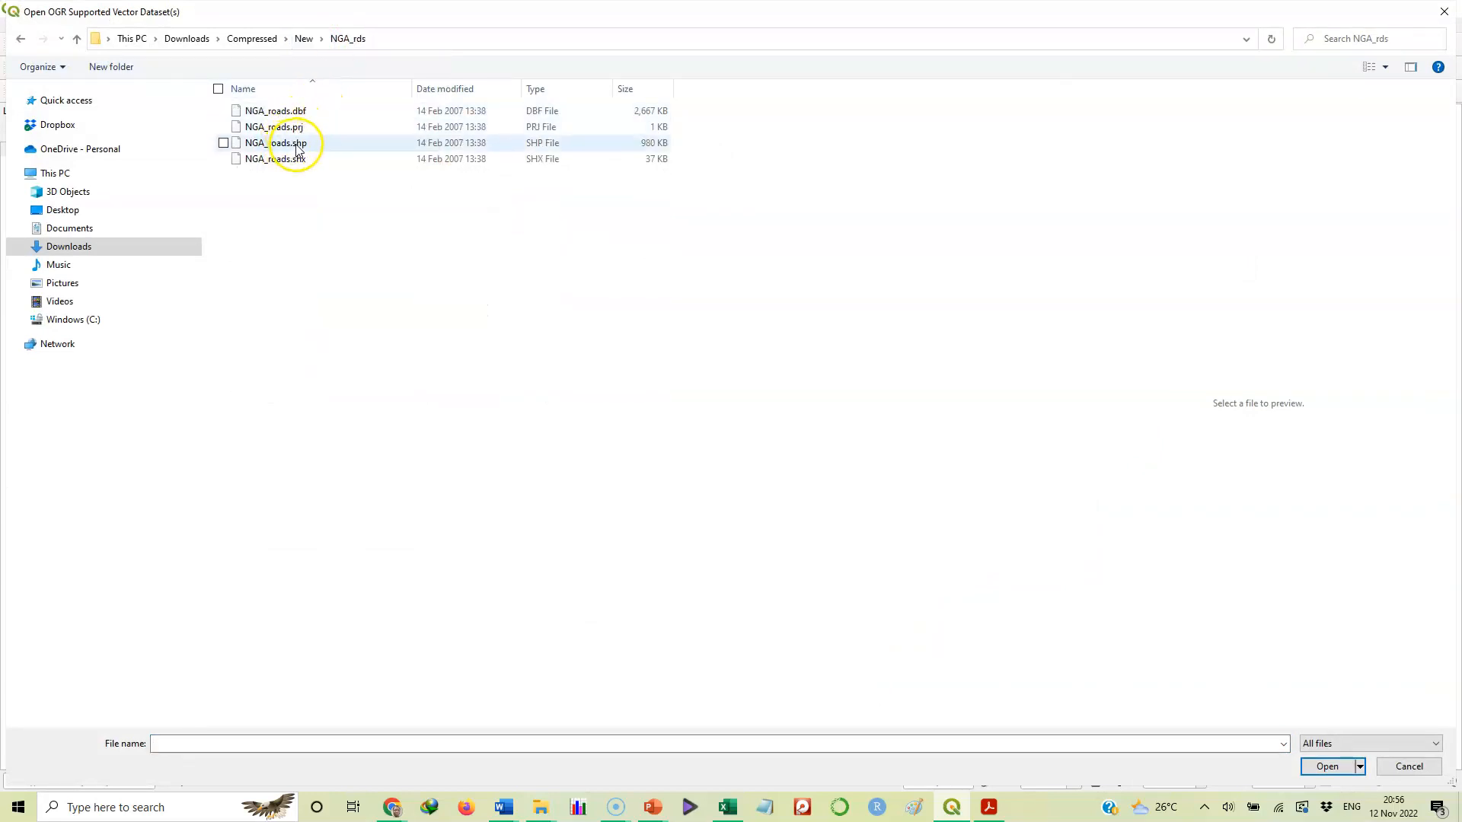
left_click(296, 147)
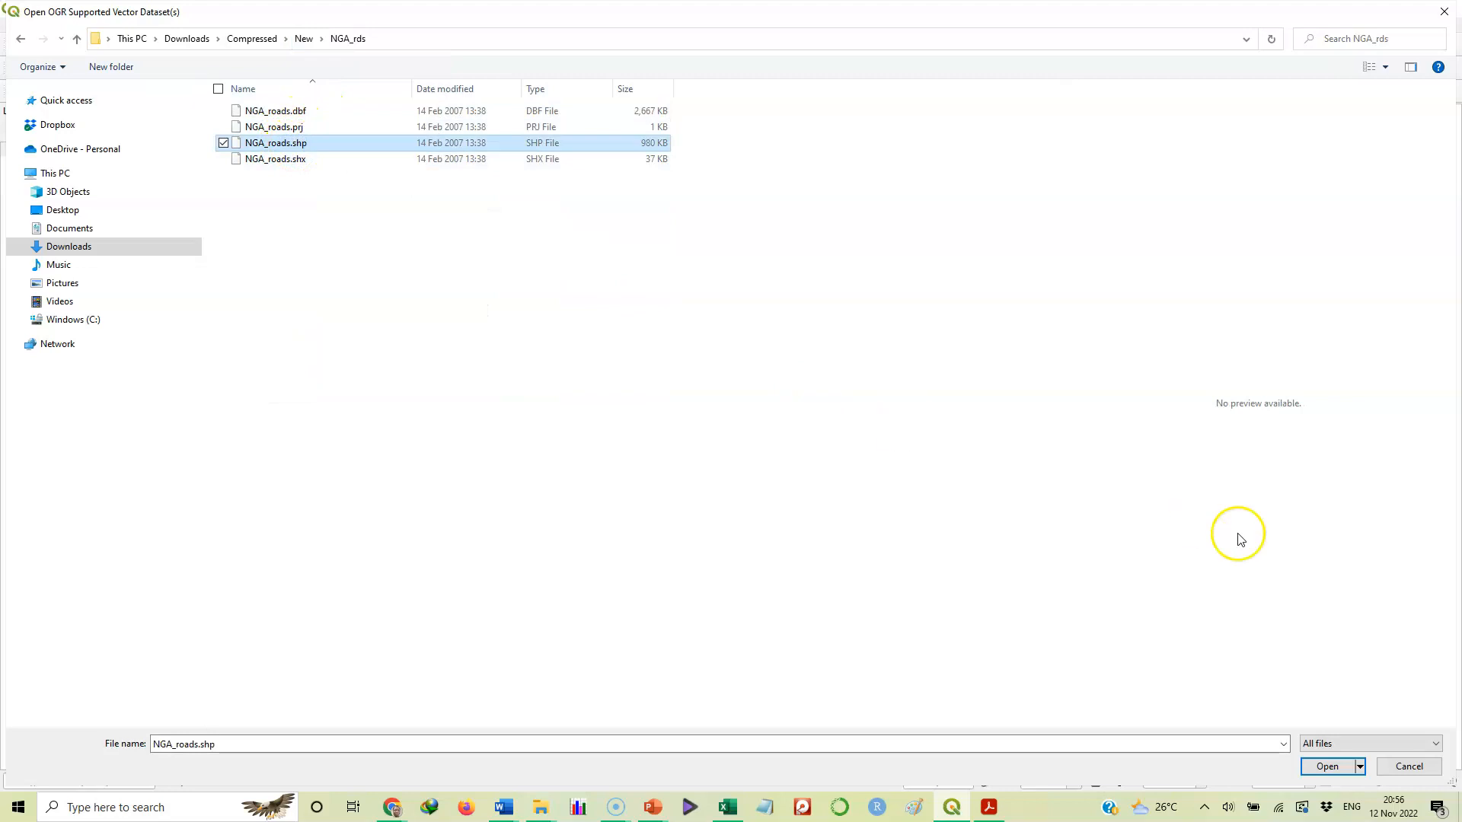
left_click(1324, 764)
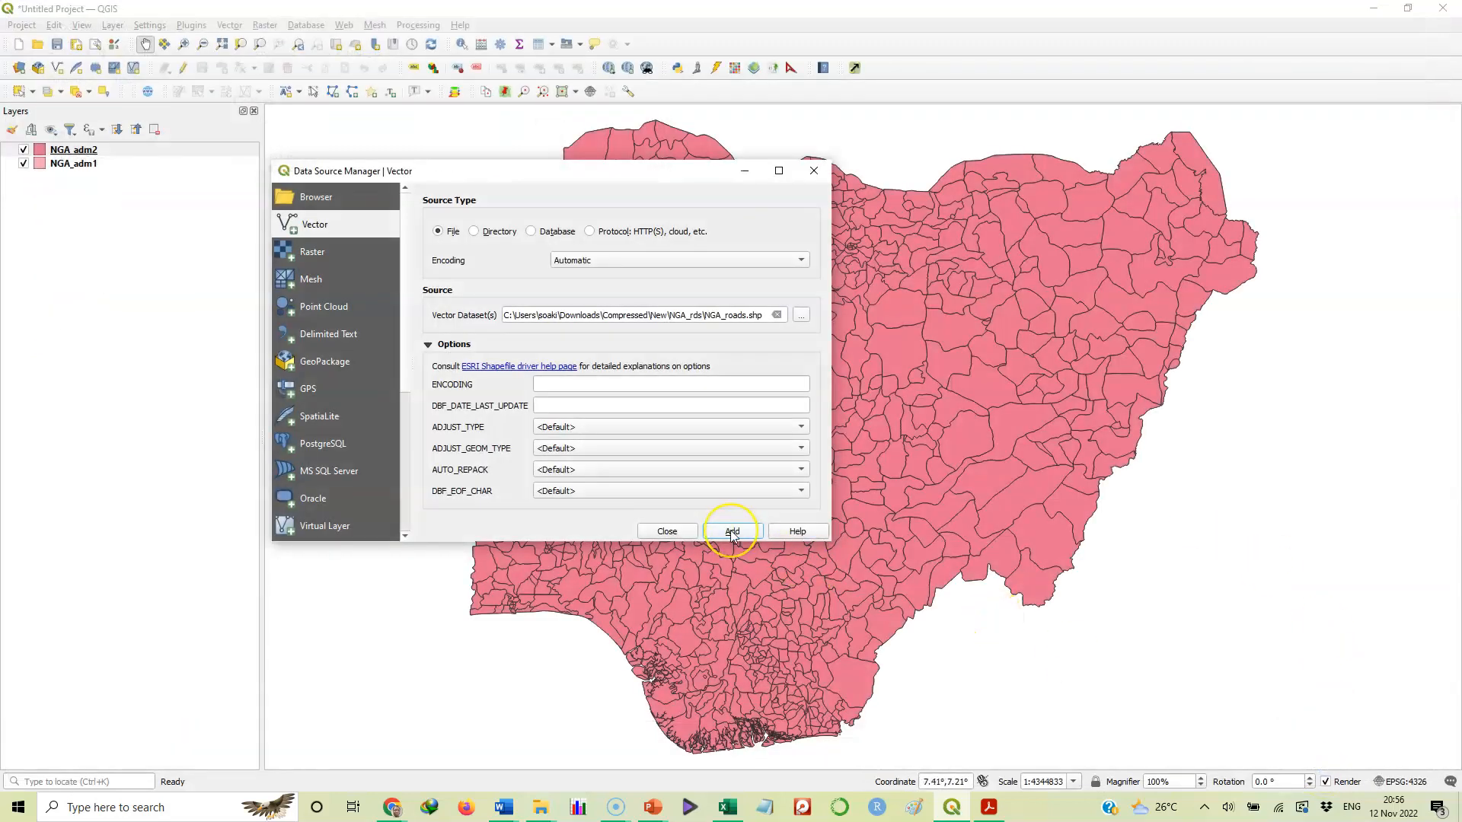
left_click(732, 533)
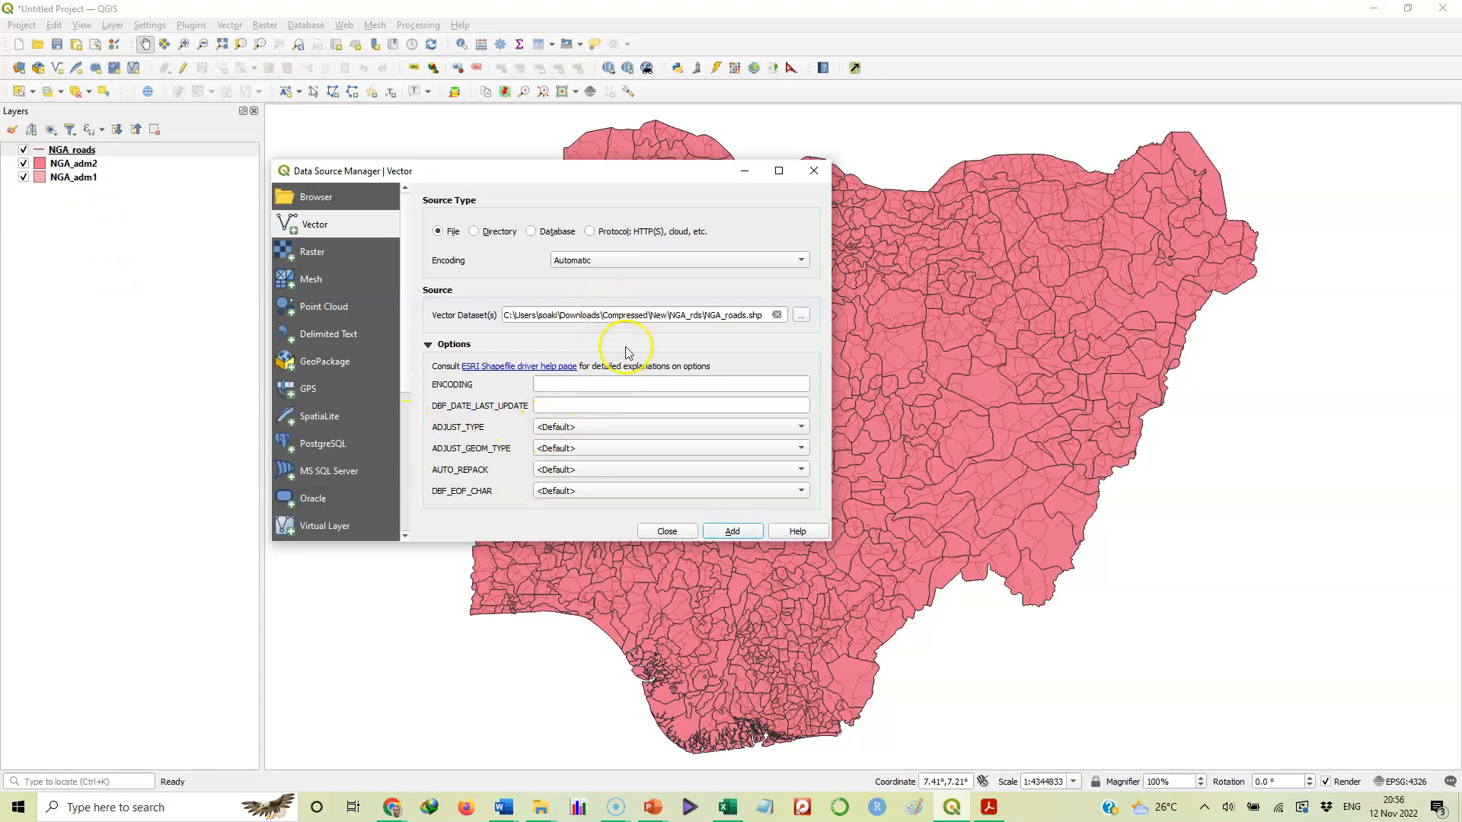
left_click(668, 533)
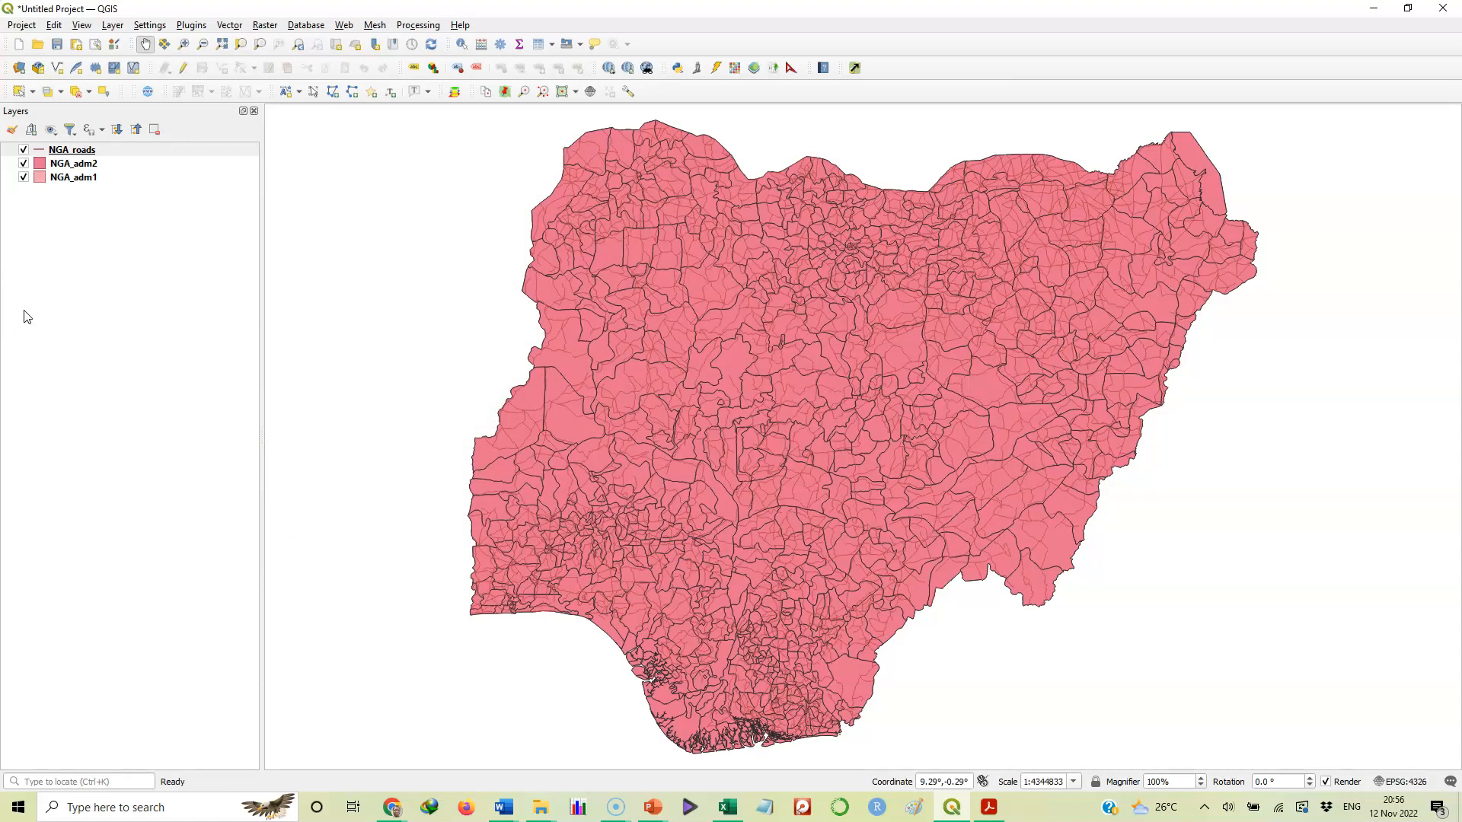
Uncheck NGA_roads and NGA_adm2 in the Layers panel and select the NGA_adm1 layer
left_click(24, 150)
left_click(26, 169)
left_click(25, 165)
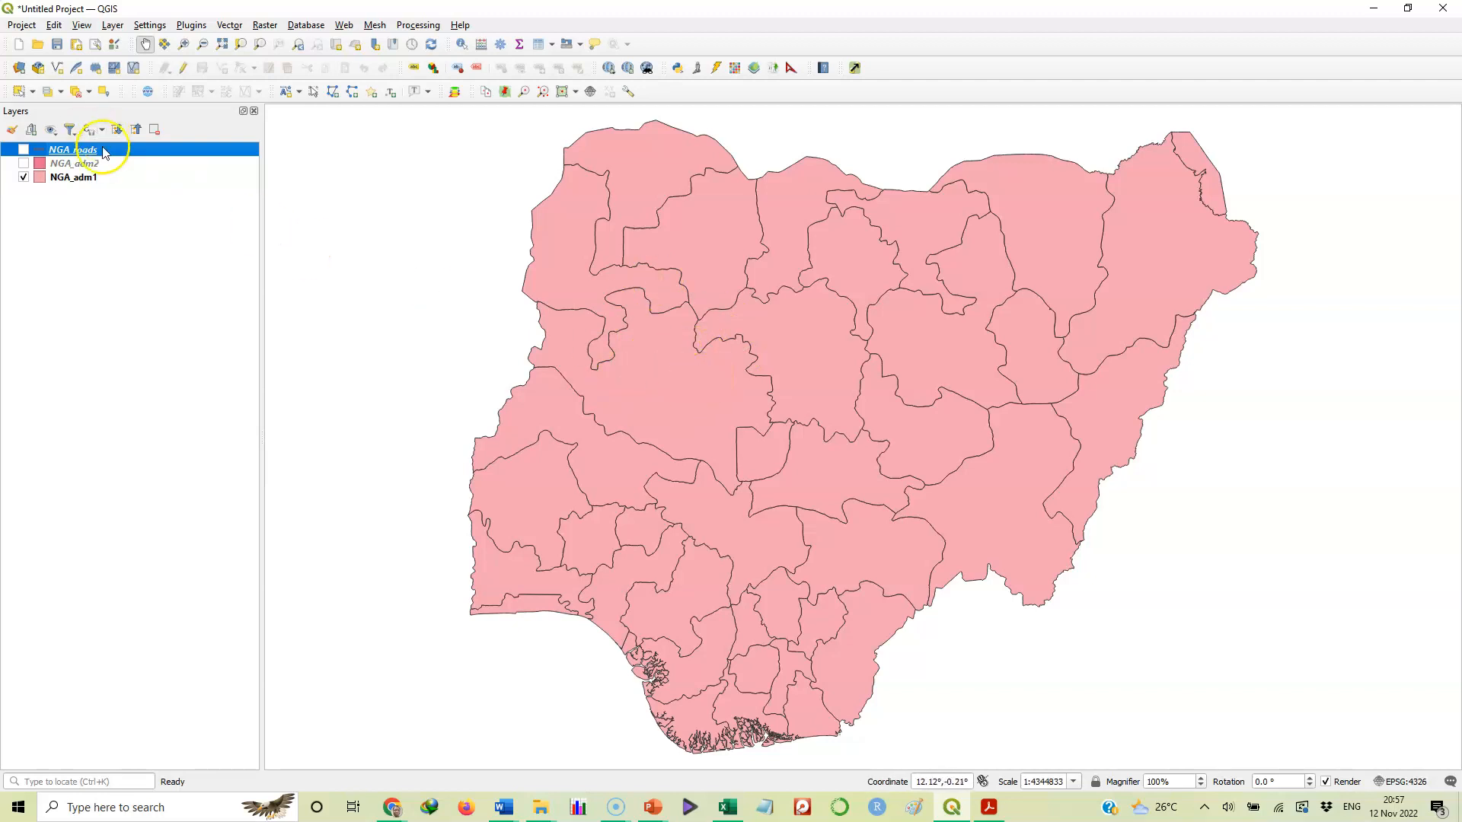
left_click(104, 178)
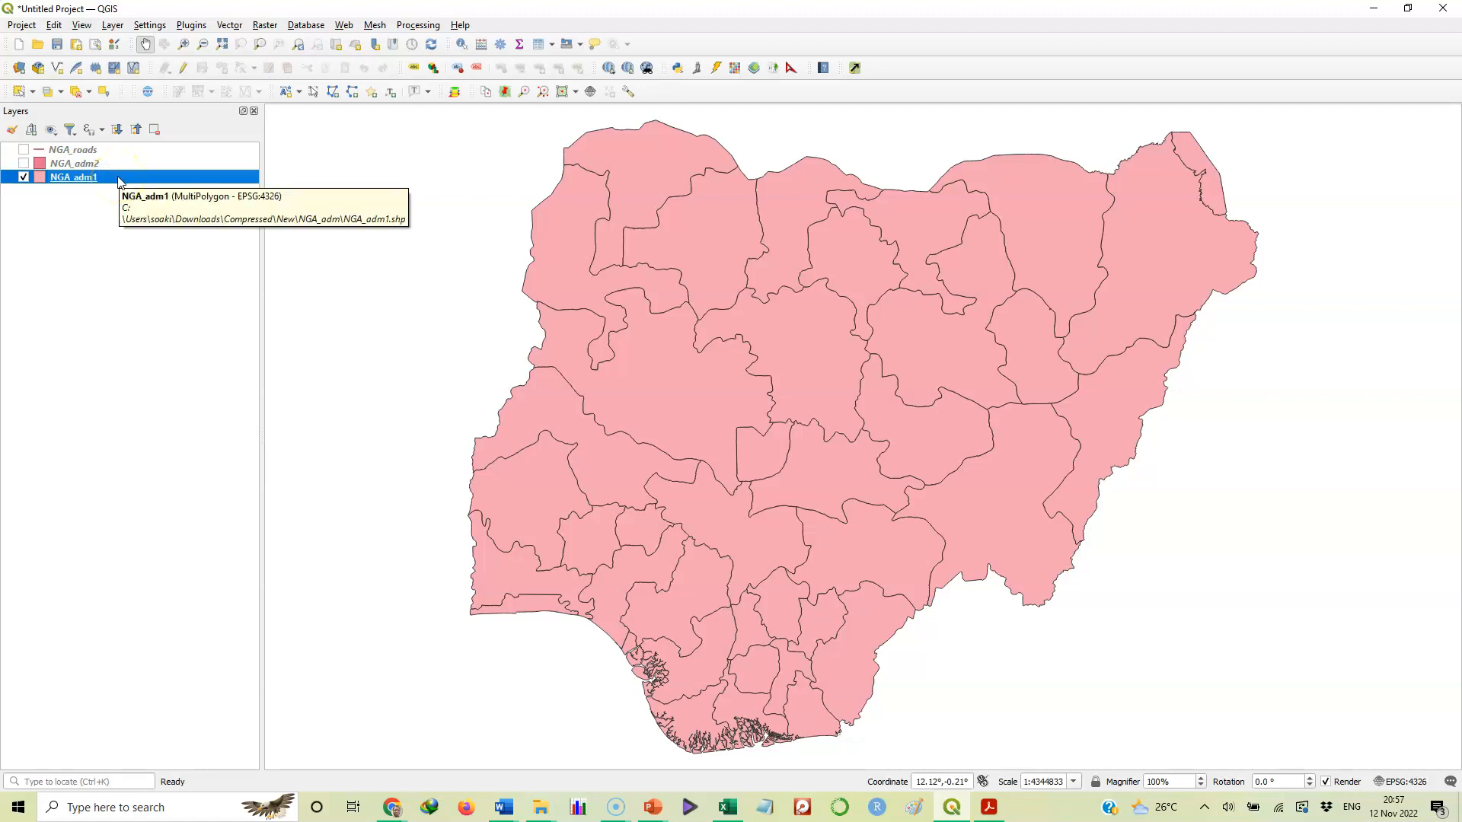
right_click(118, 180)
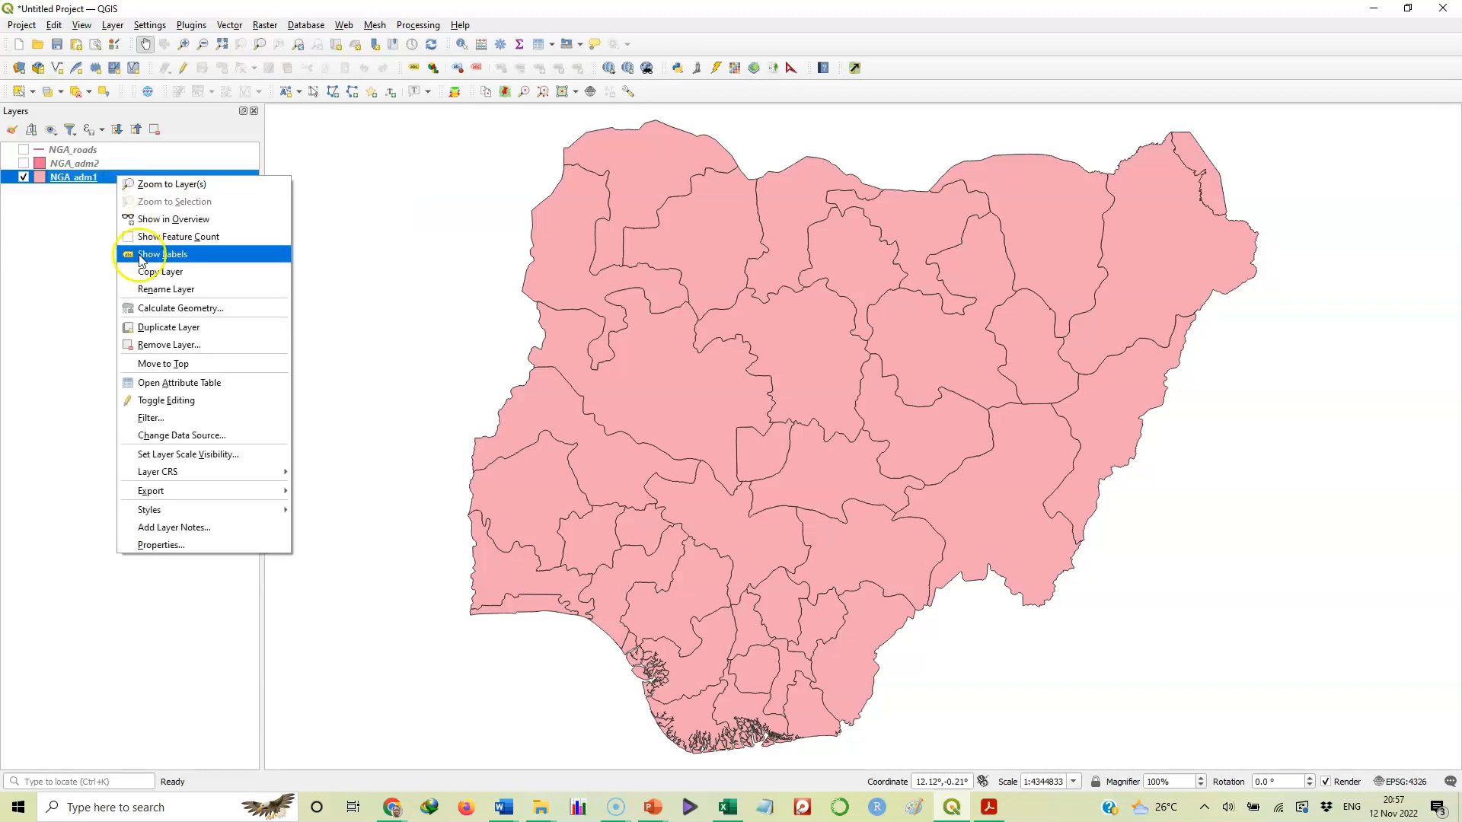
Open the NGA_adm1 attribute table from the layer's context menu
left_click(229, 387)
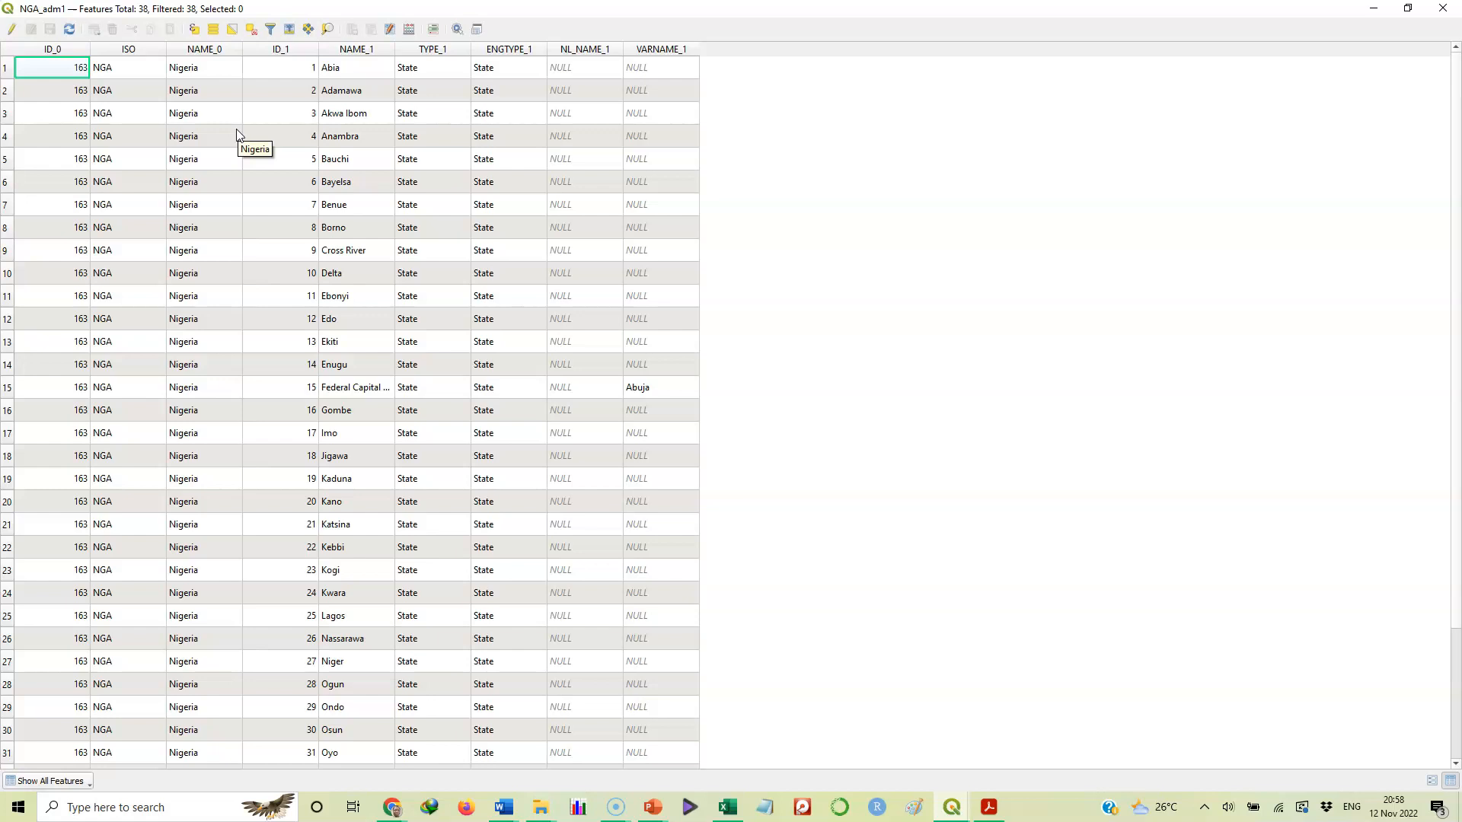
left_click(57, 76)
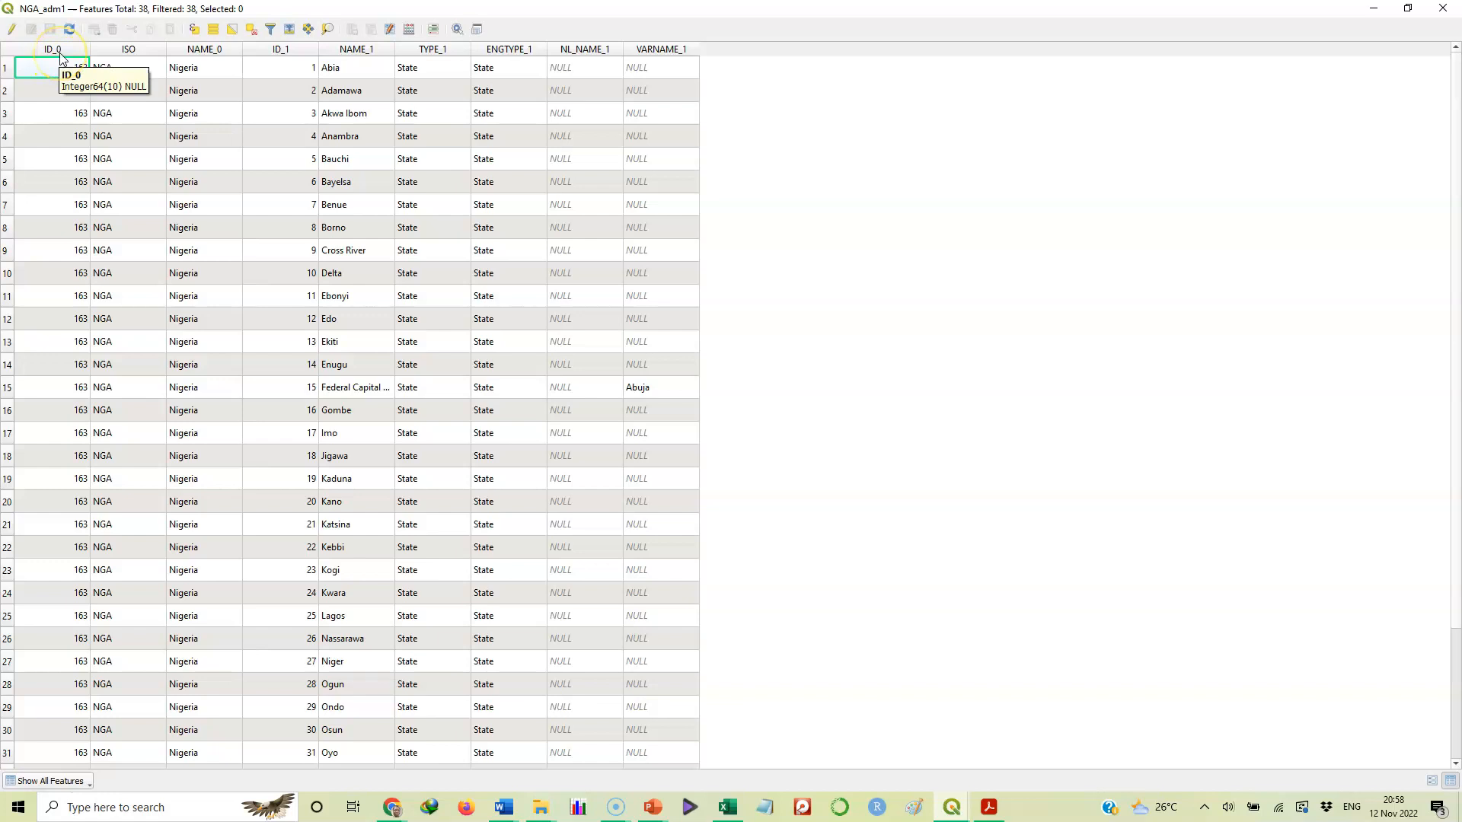
left_click(64, 48)
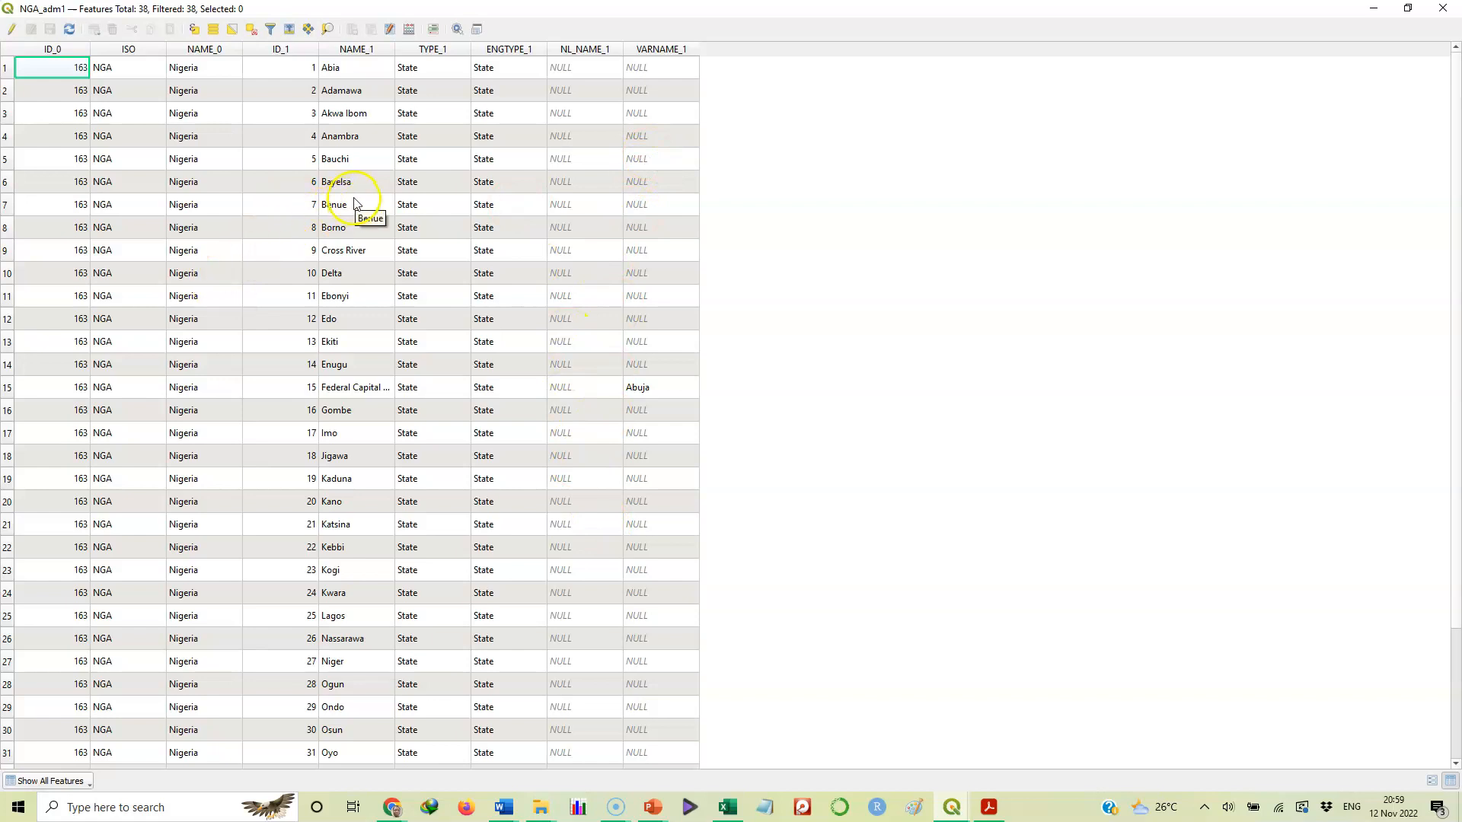
left_click(337, 137)
left_click(251, 135)
left_click(153, 274)
left_click(537, 404)
left_click(494, 301)
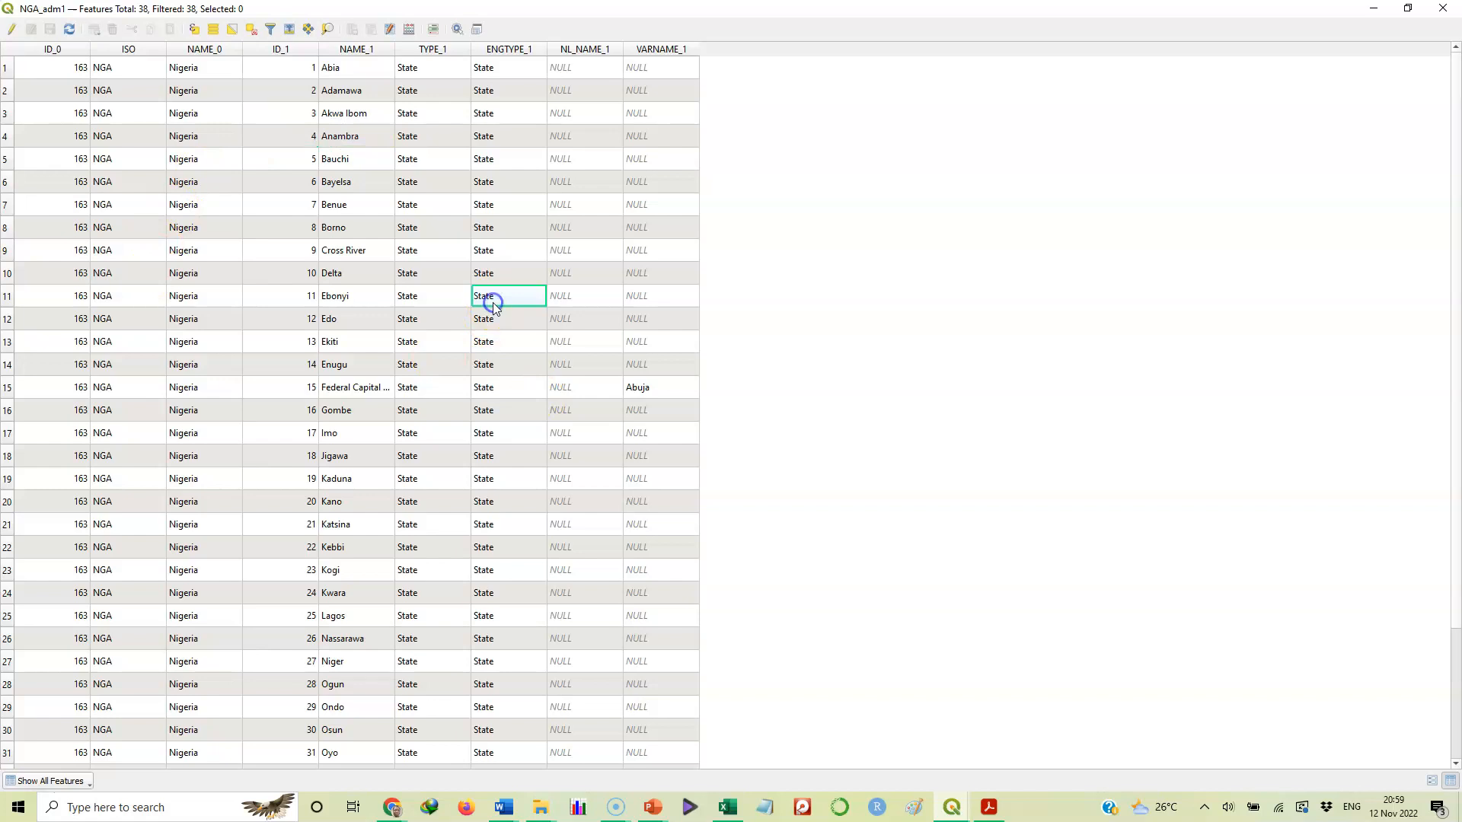
left_click(324, 392)
left_click(85, 375)
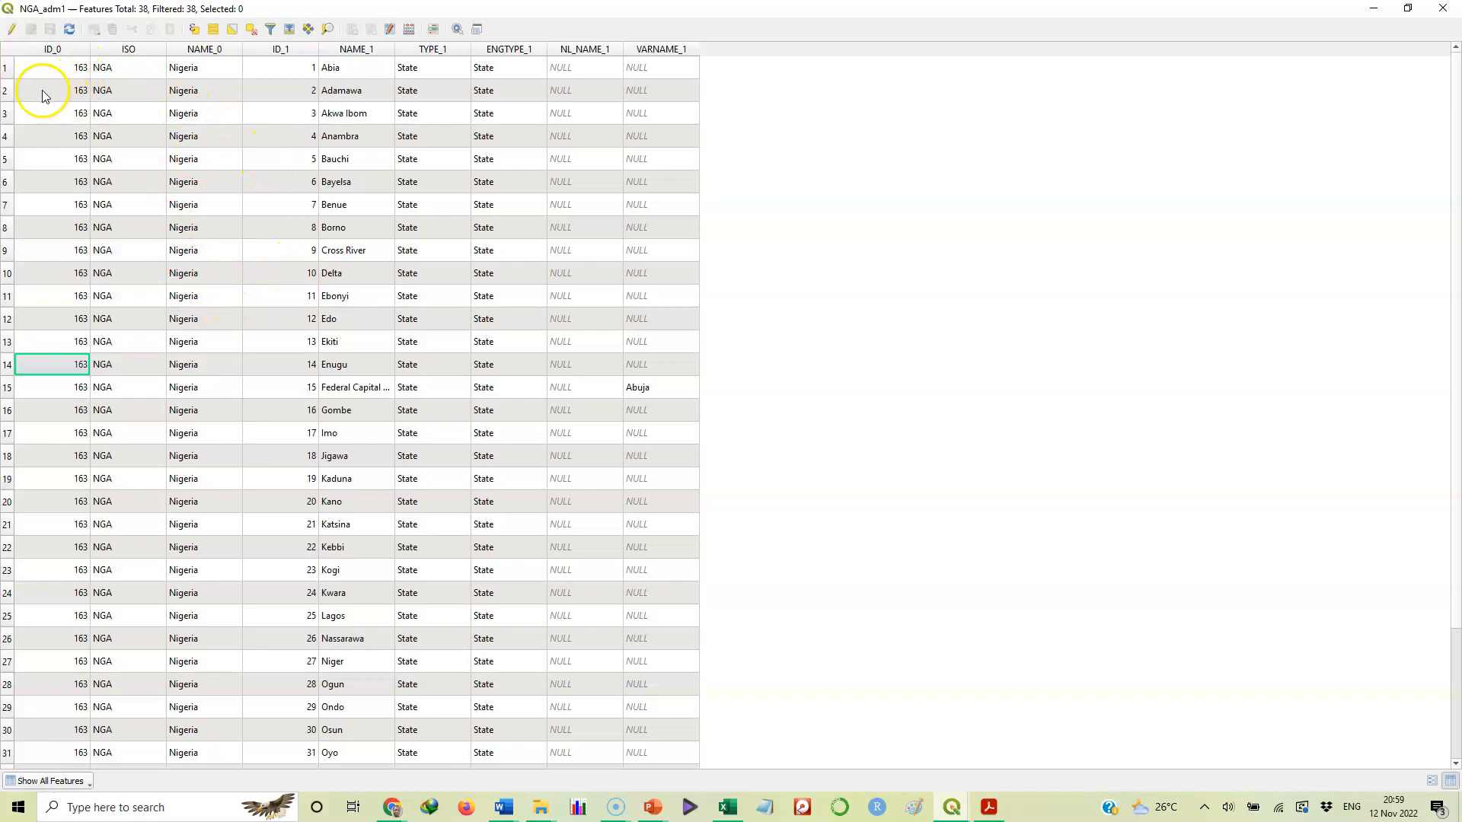
Toggle editing mode off and on for the NGA_adm1 attribute table, leaving it on
left_click(12, 31)
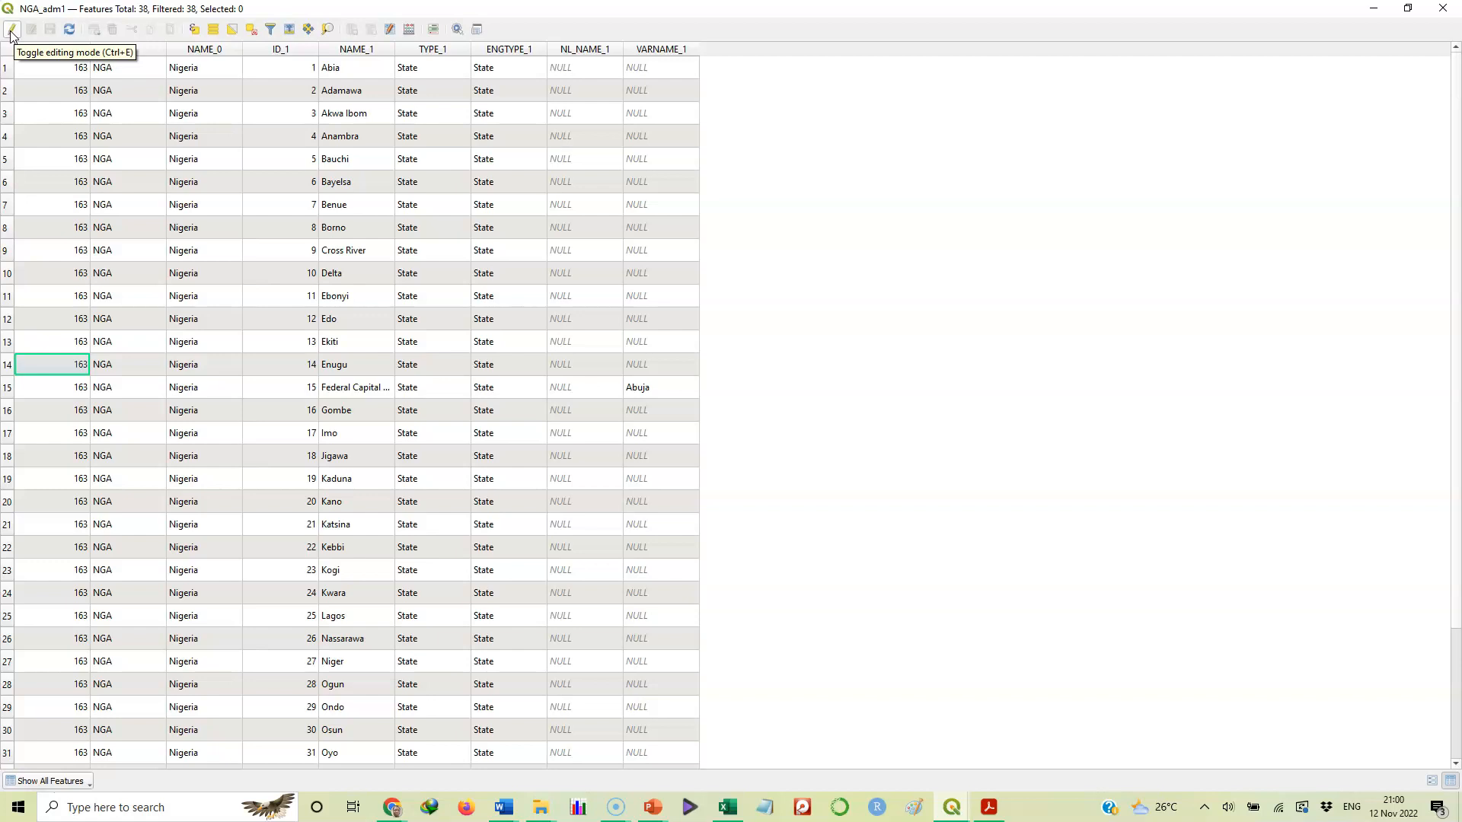
left_click(12, 30)
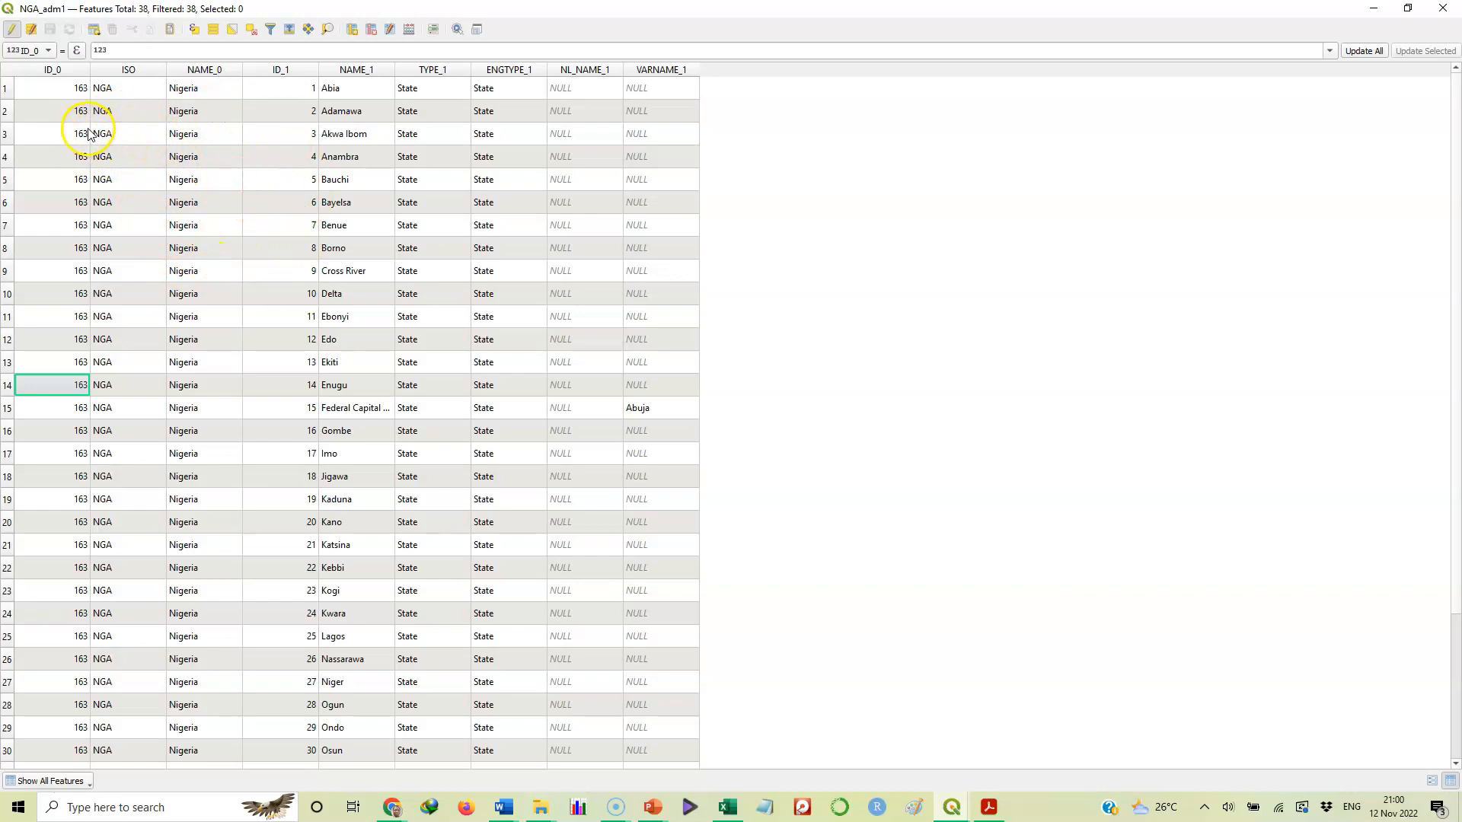
left_click(12, 31)
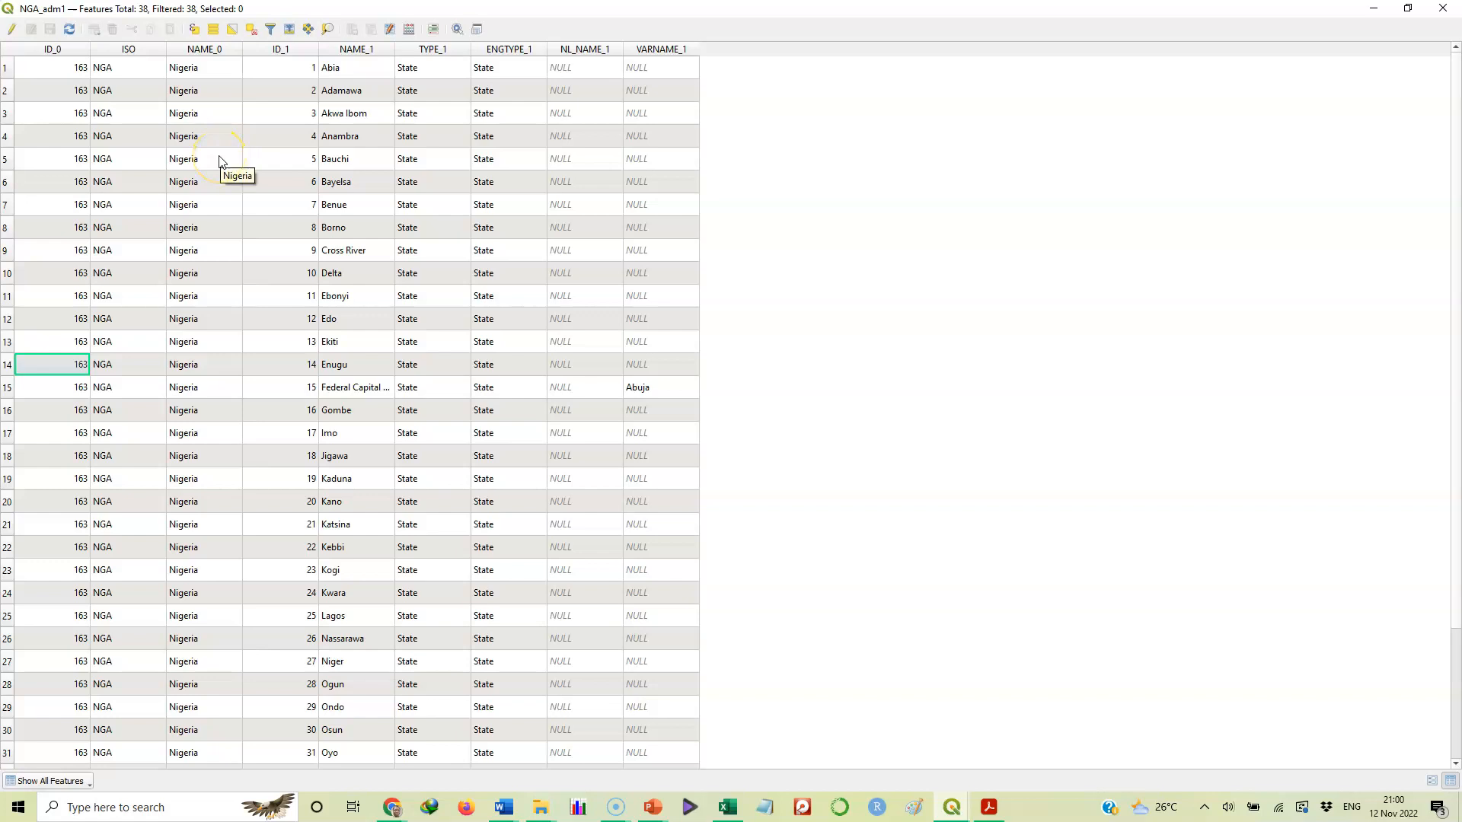
left_click(10, 35)
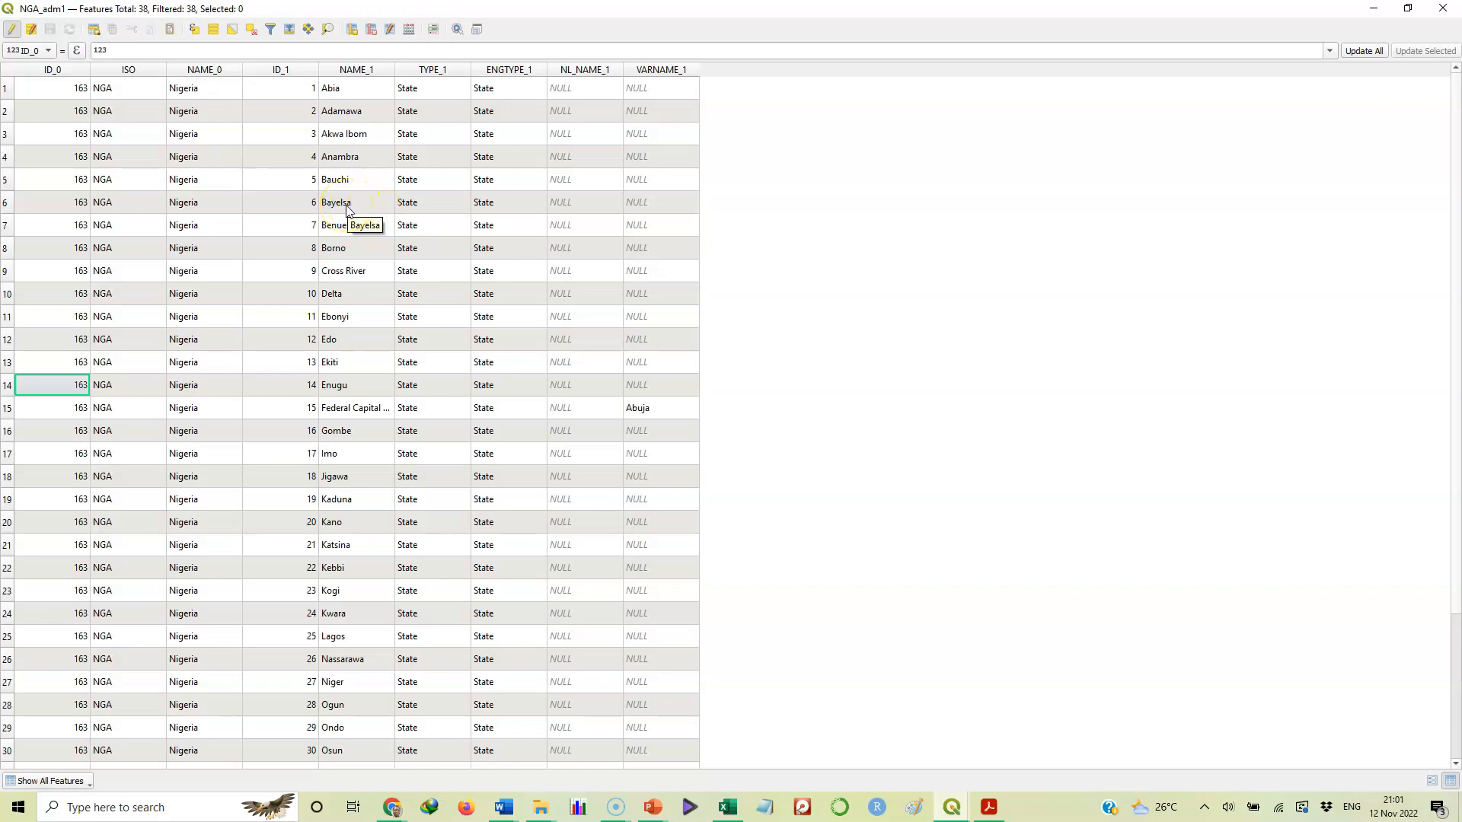
Try opening NAME_0 and ISO cells for editing, then switch editing off and back on
double_click(185, 202)
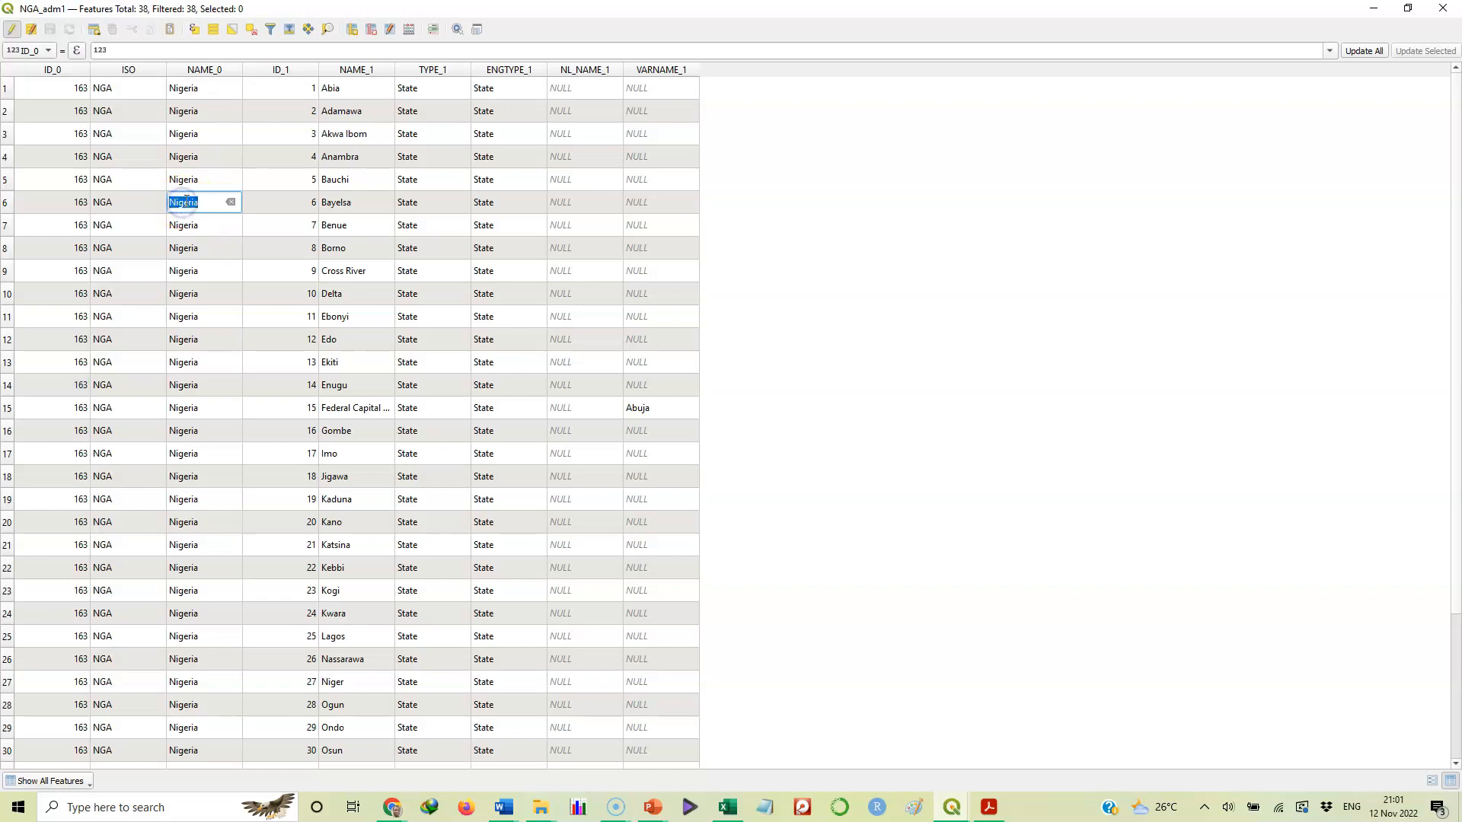
double_click(190, 154)
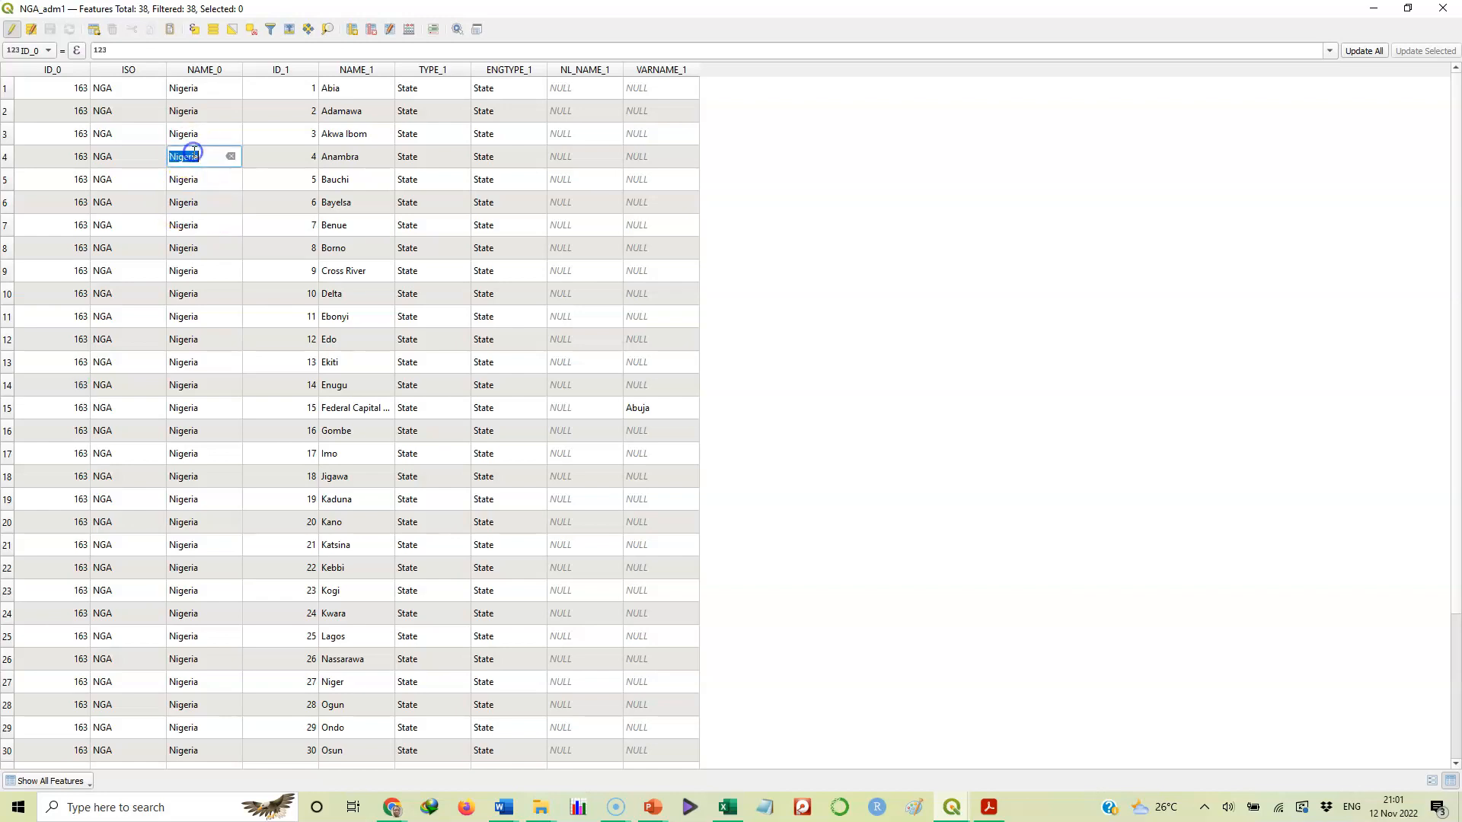
double_click(138, 122)
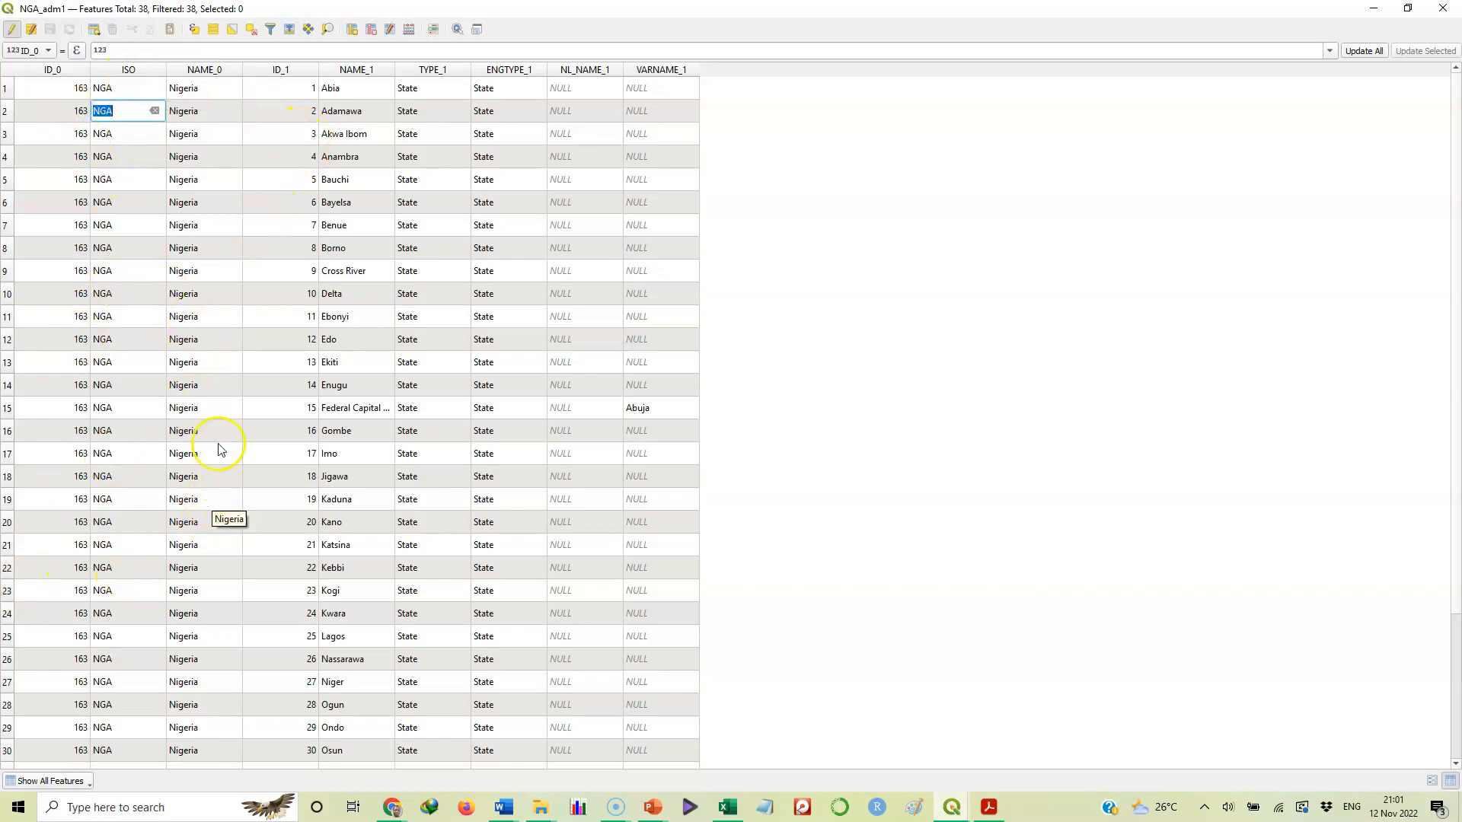
left_click(11, 30)
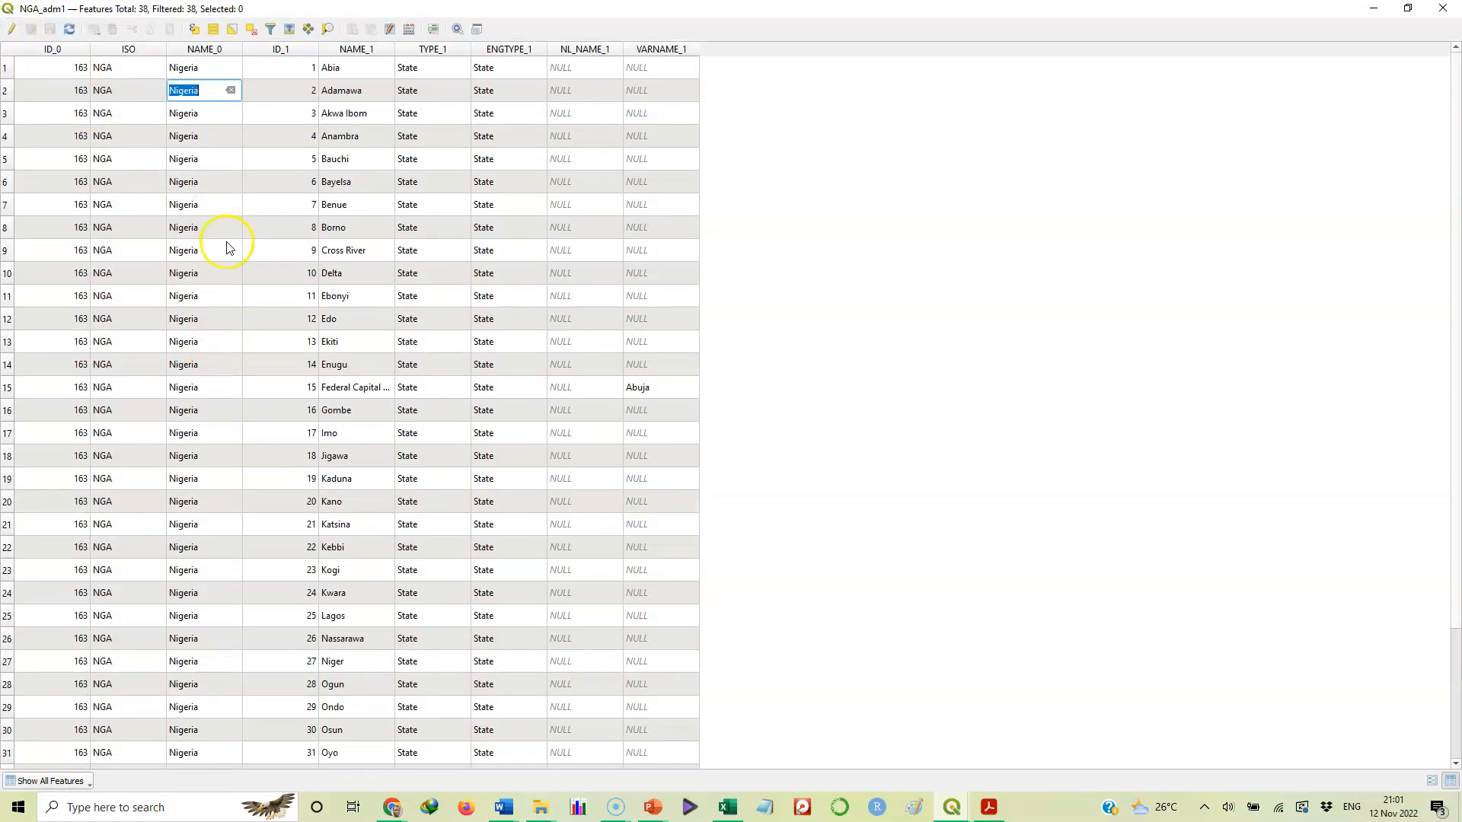
left_click(229, 299)
left_click(190, 122)
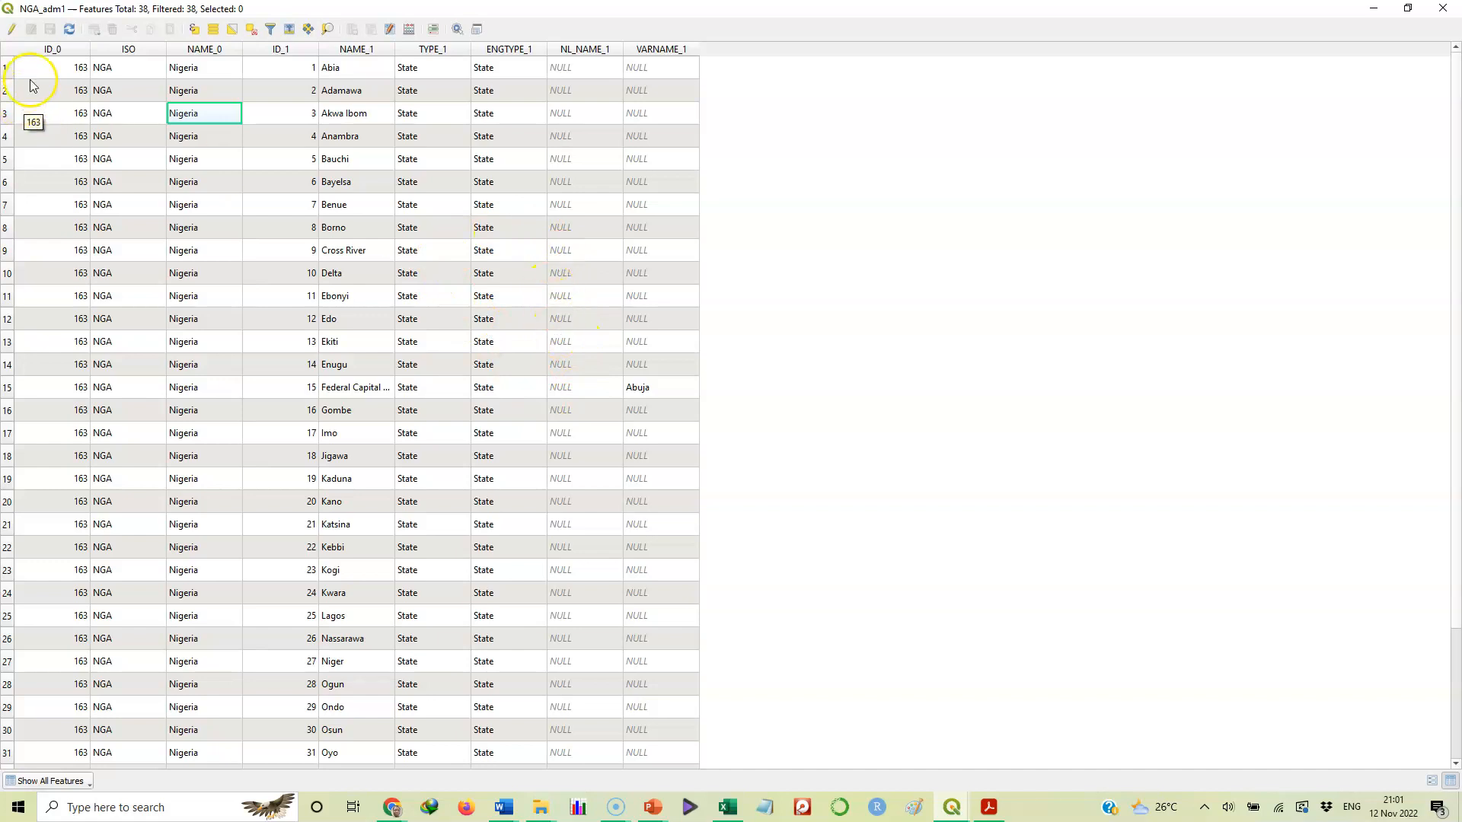
left_click(11, 31)
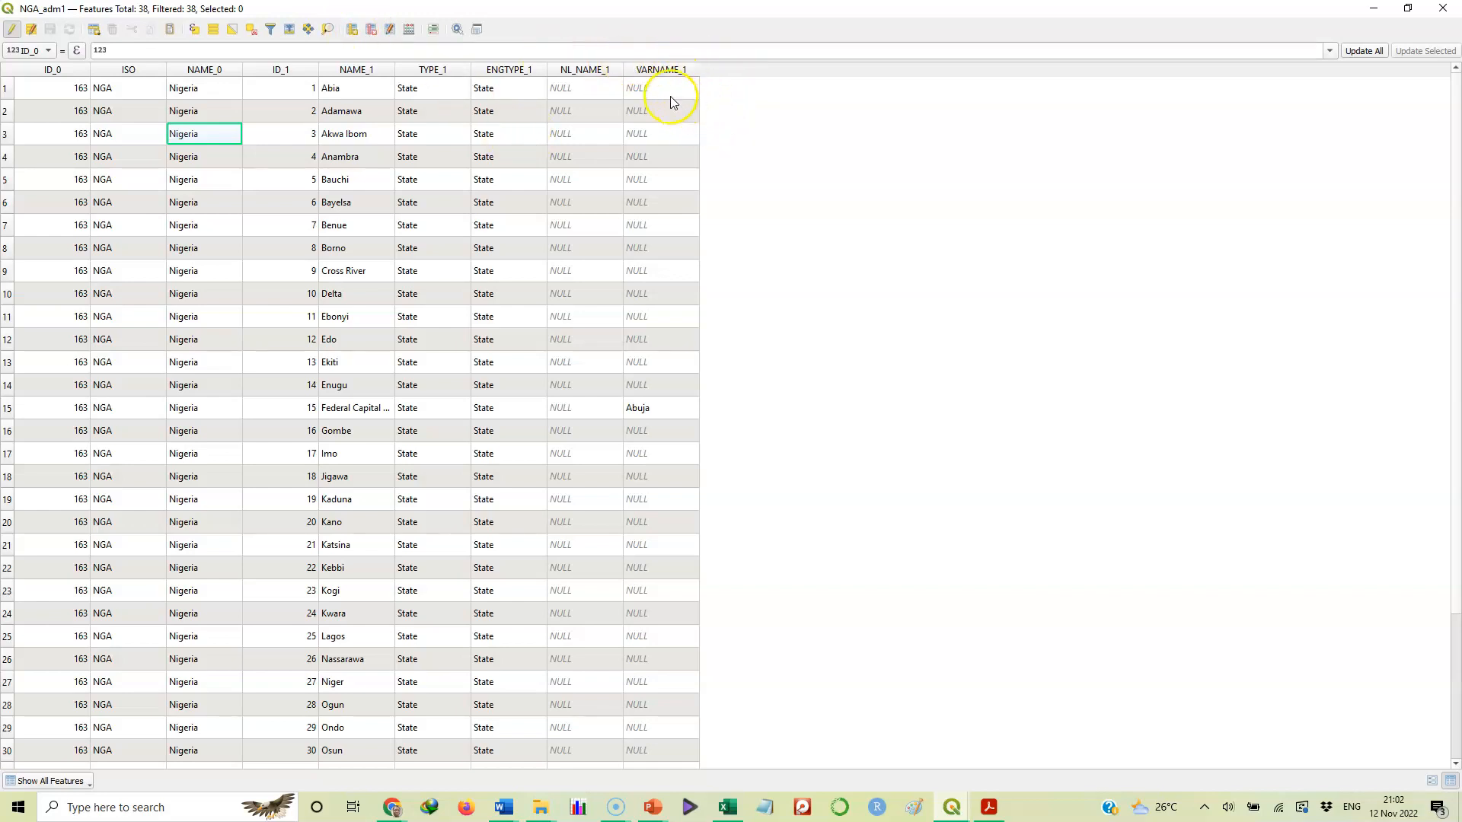
Delete the ID_0, ISO, NAME_0, TYPE_1, ENGTYPE_1, NL_NAME_1 and VARNAME_1 fields
left_click(372, 31)
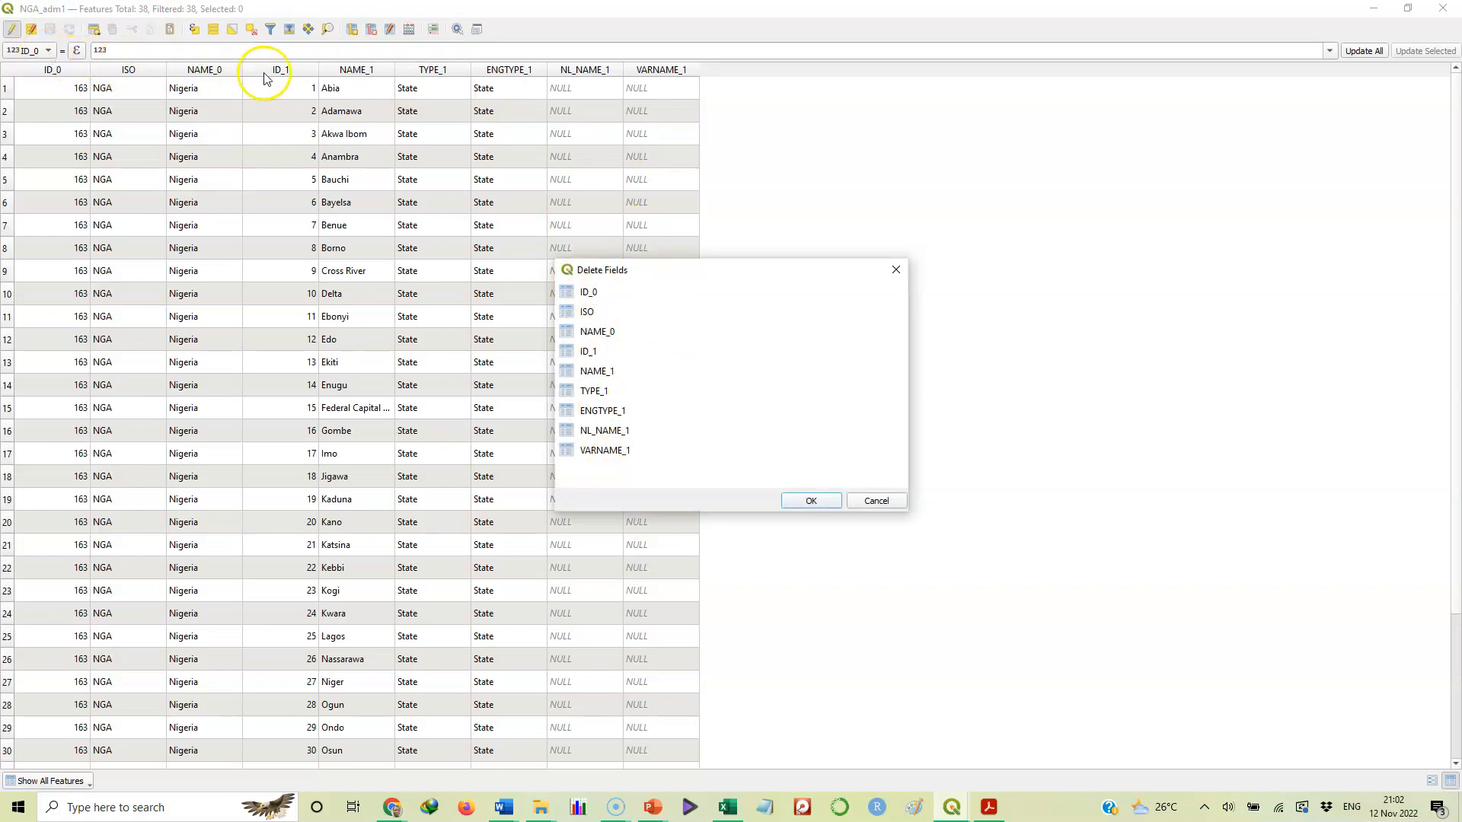
left_click(594, 294)
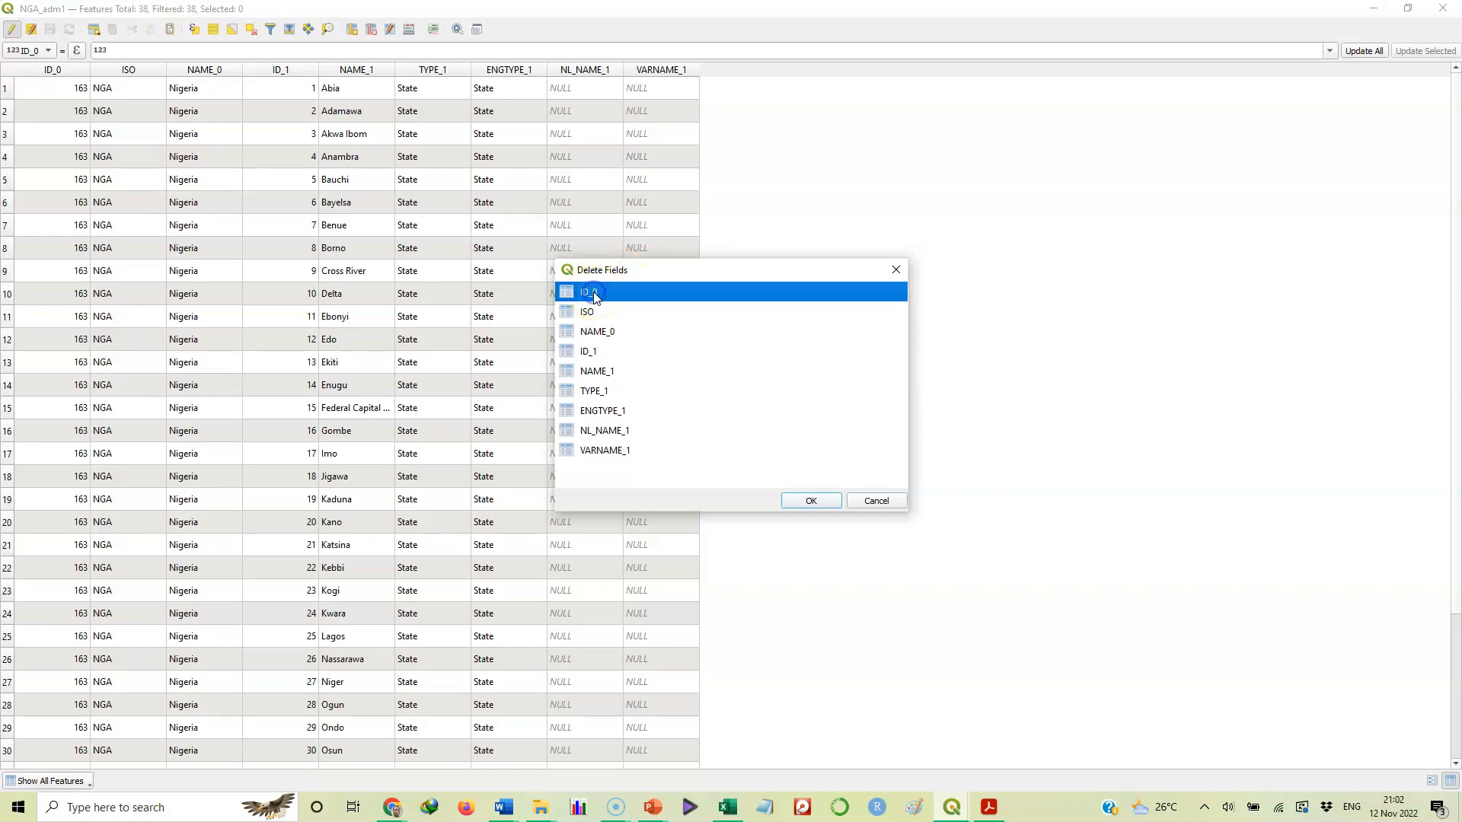
left_click(590, 313)
left_click(592, 332)
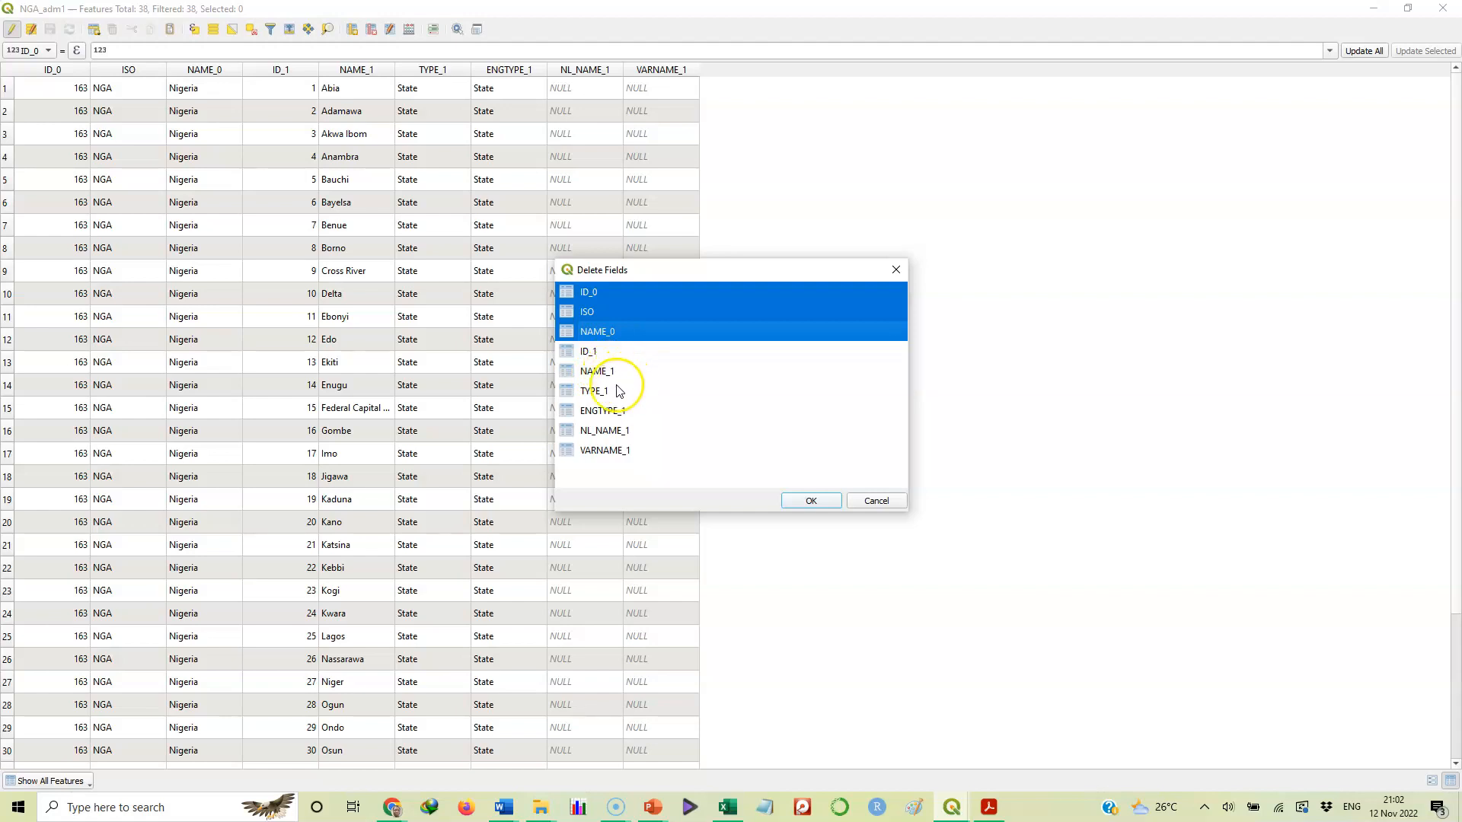
left_click(593, 394, "ctrl")
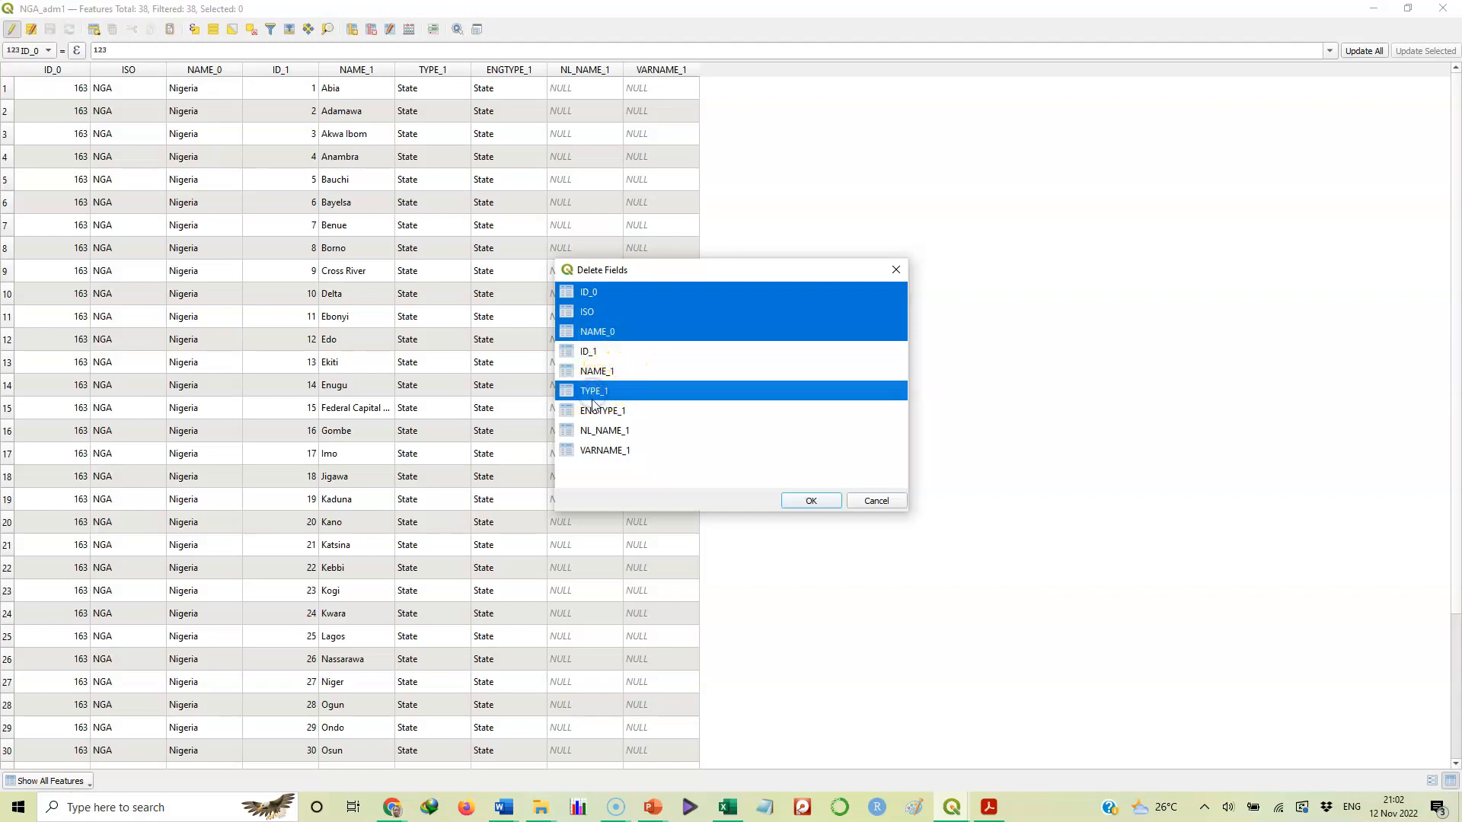
left_click(595, 414, "ctrl")
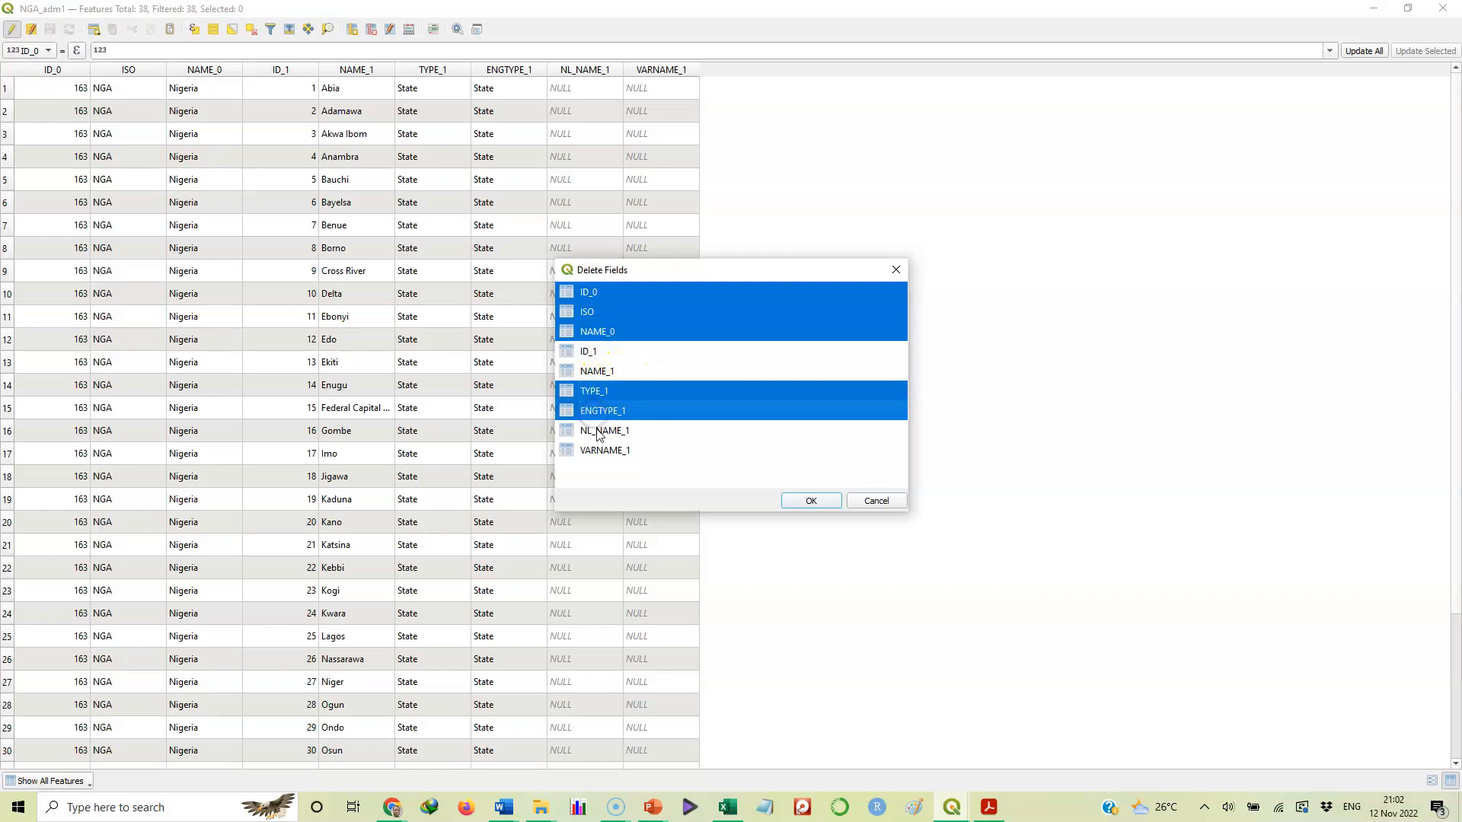
left_click(597, 431, "ctrl")
left_click(599, 451, "ctrl")
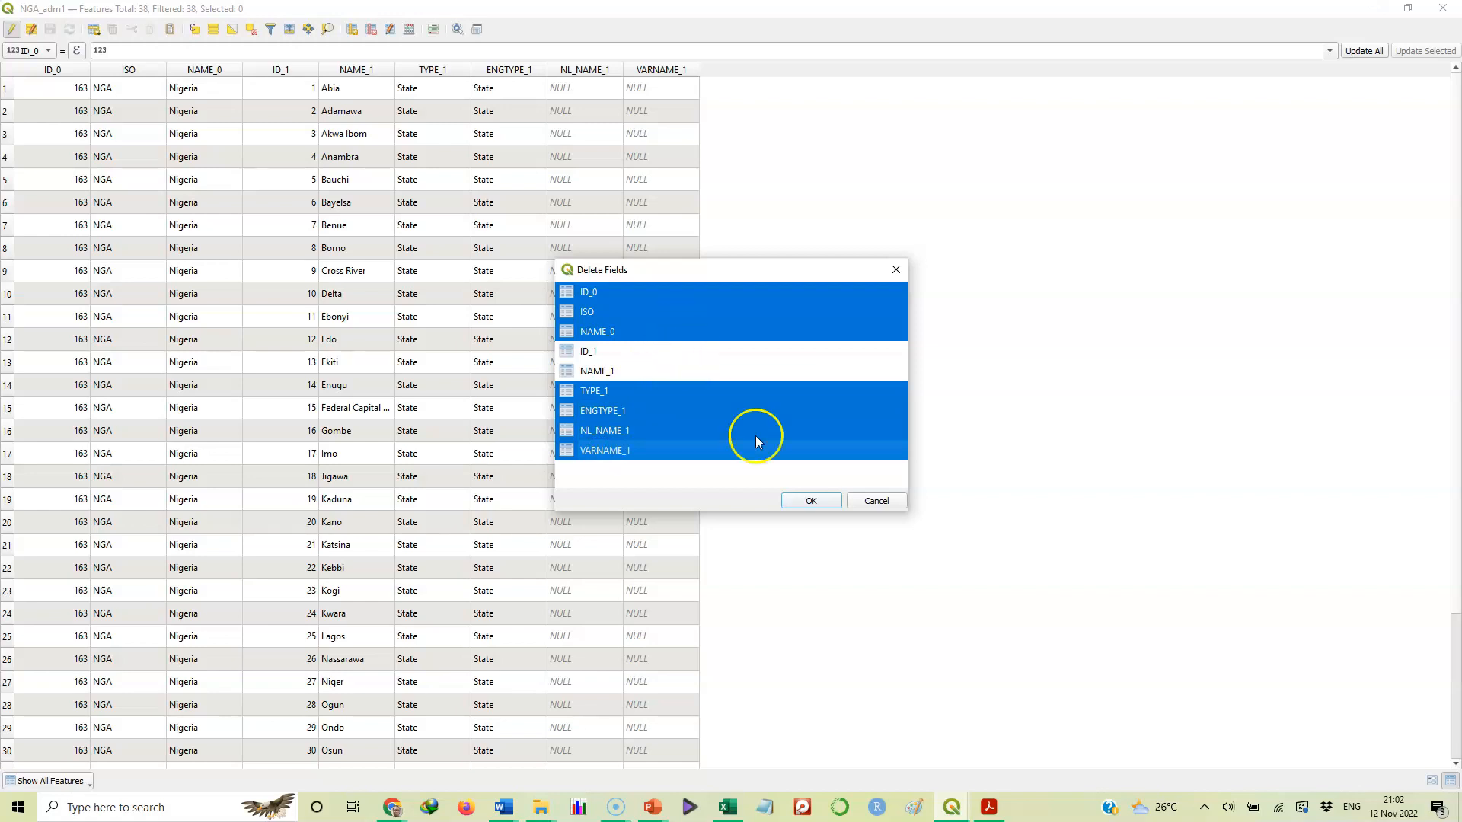
left_click(812, 500)
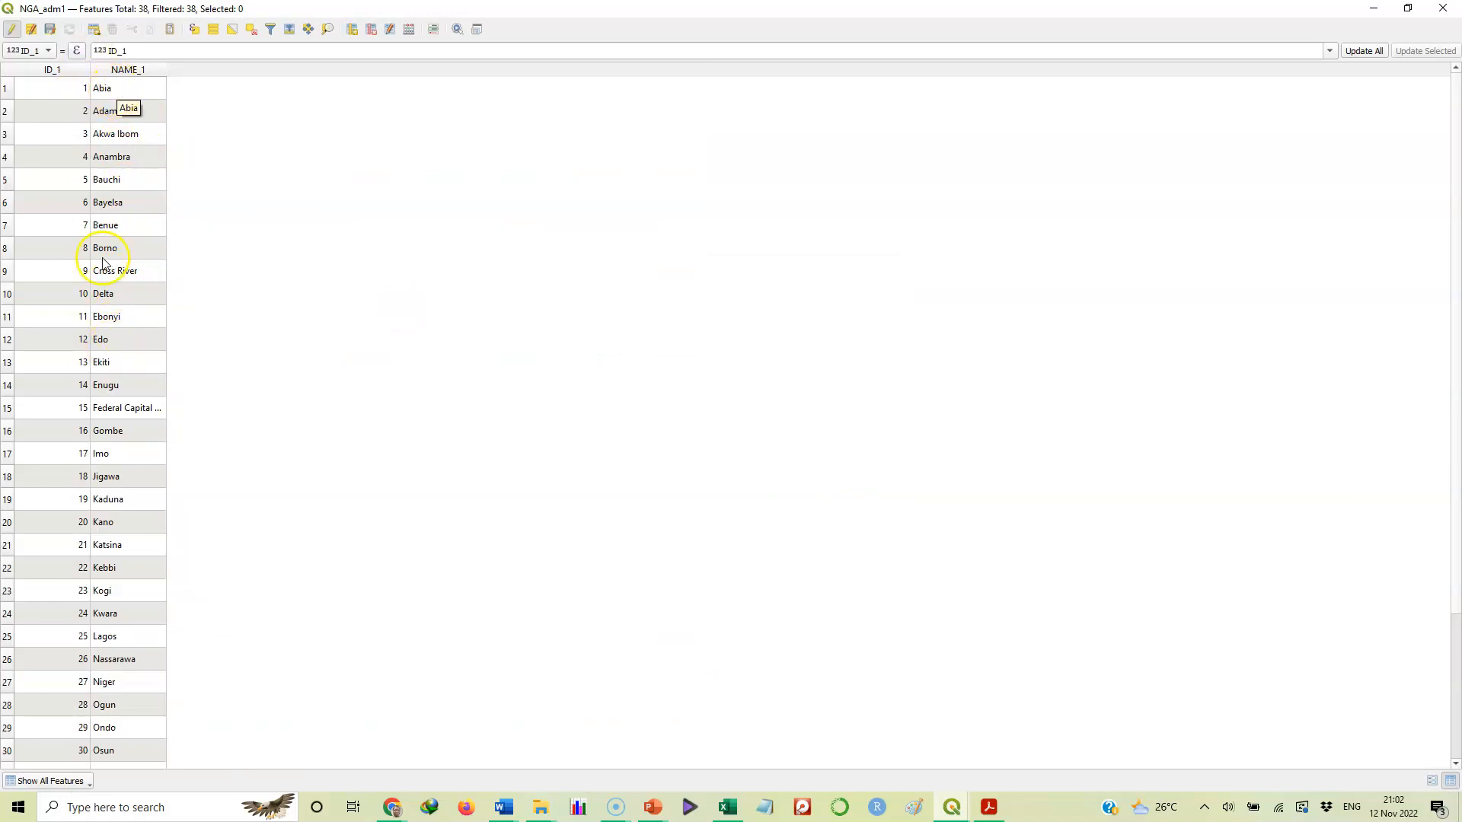
Change the Federal Capital Territory name to FCT in the NAME_1 column
double_click(112, 410)
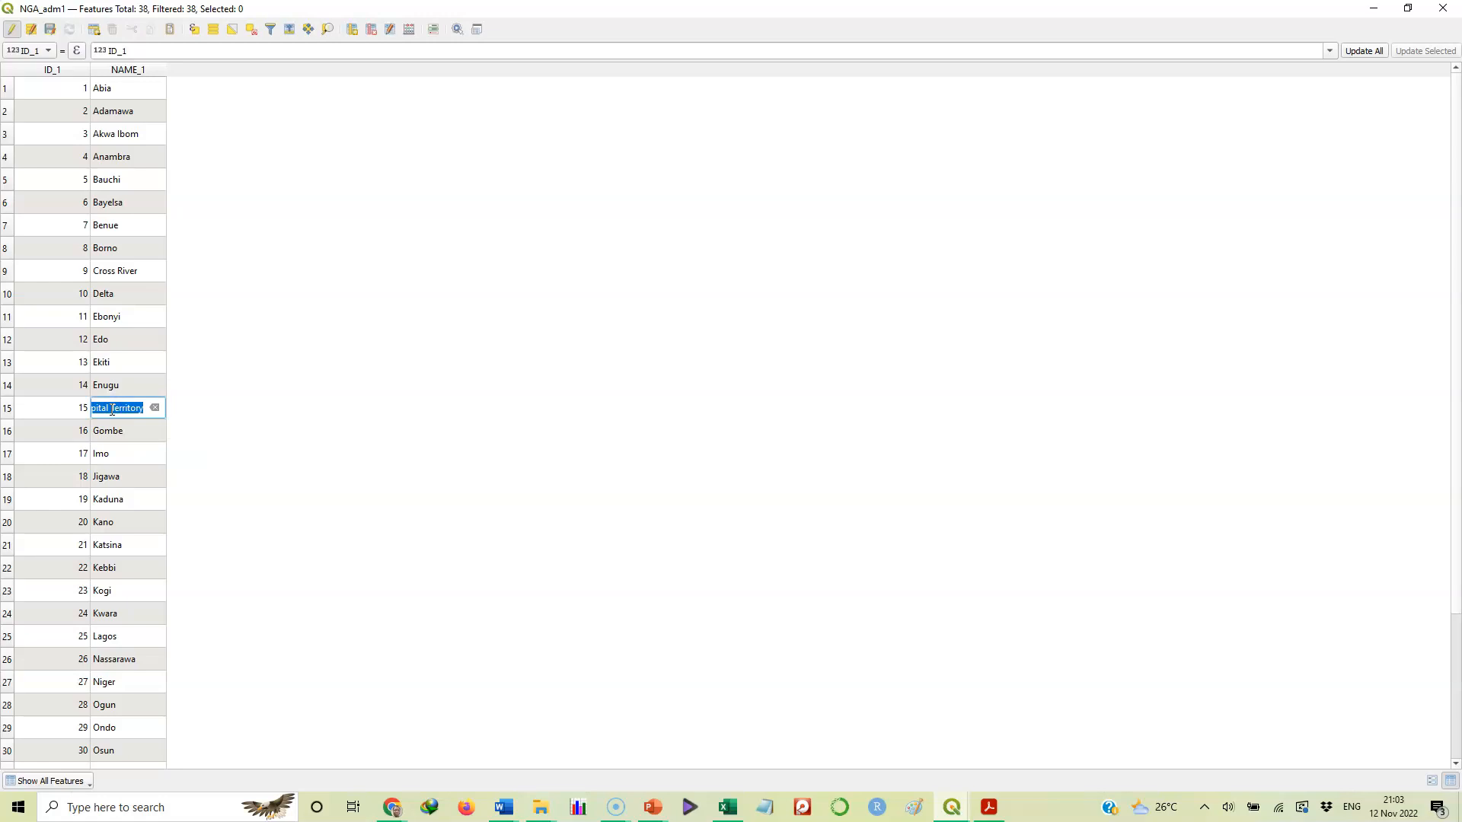
type("FCT")
left_click(114, 459)
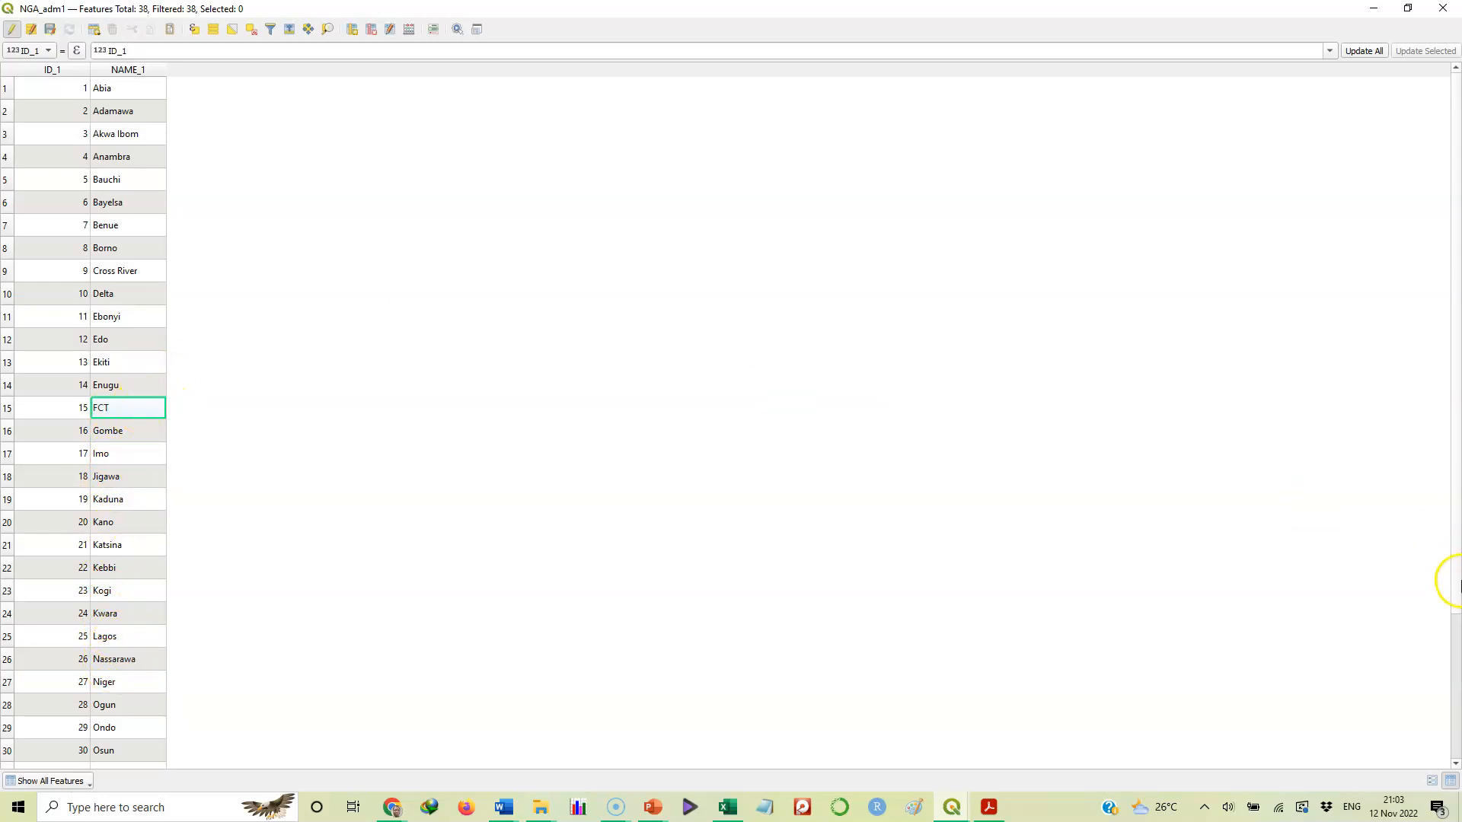
Rename row 36's Water body entry to Lake Chad, then return to the top of the table
left_click_drag(1457, 587, 1457, 722)
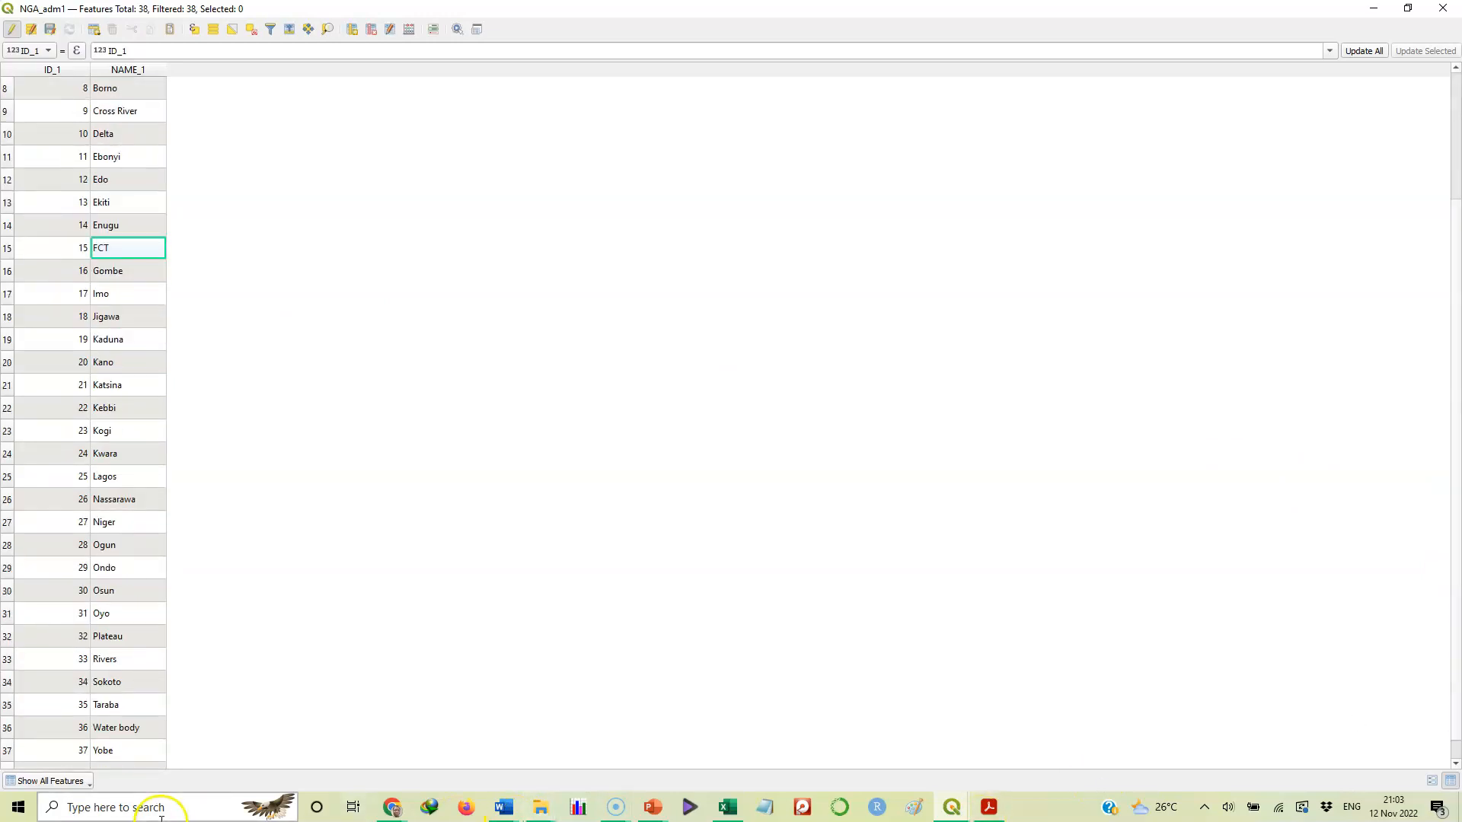
double_click(114, 727)
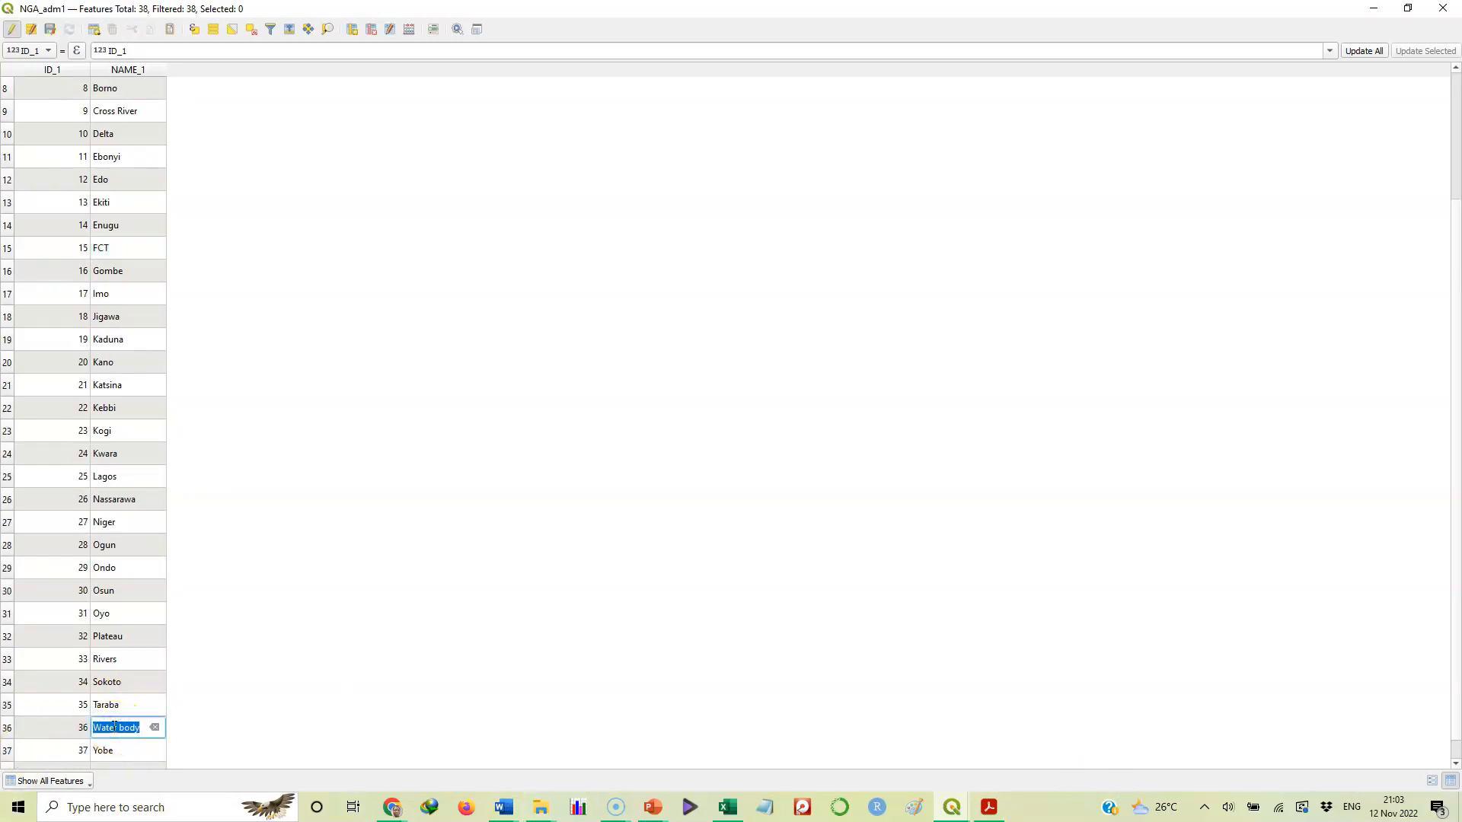
type("Lake Chad")
key("Return")
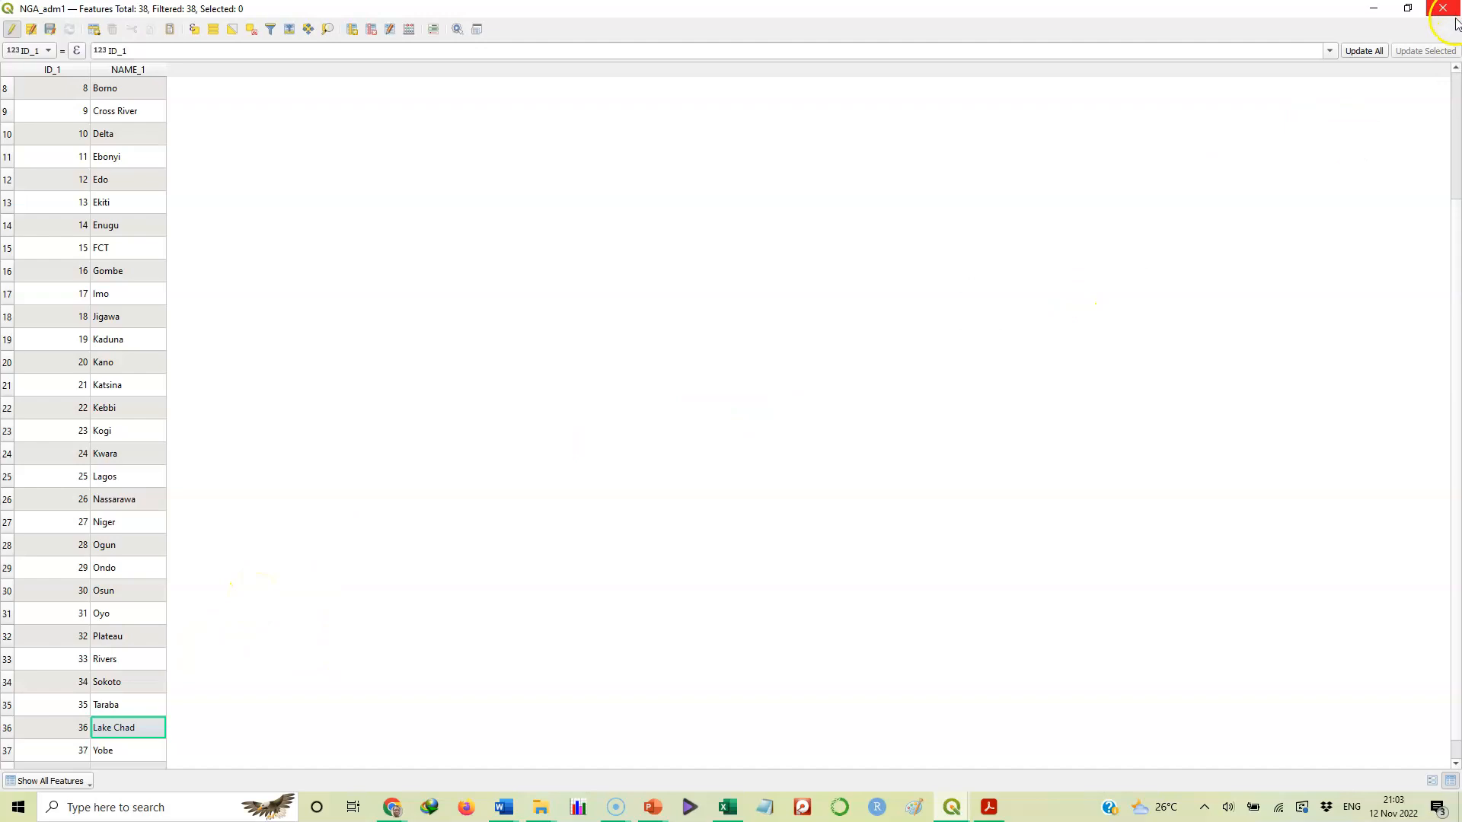
left_click(1455, 90)
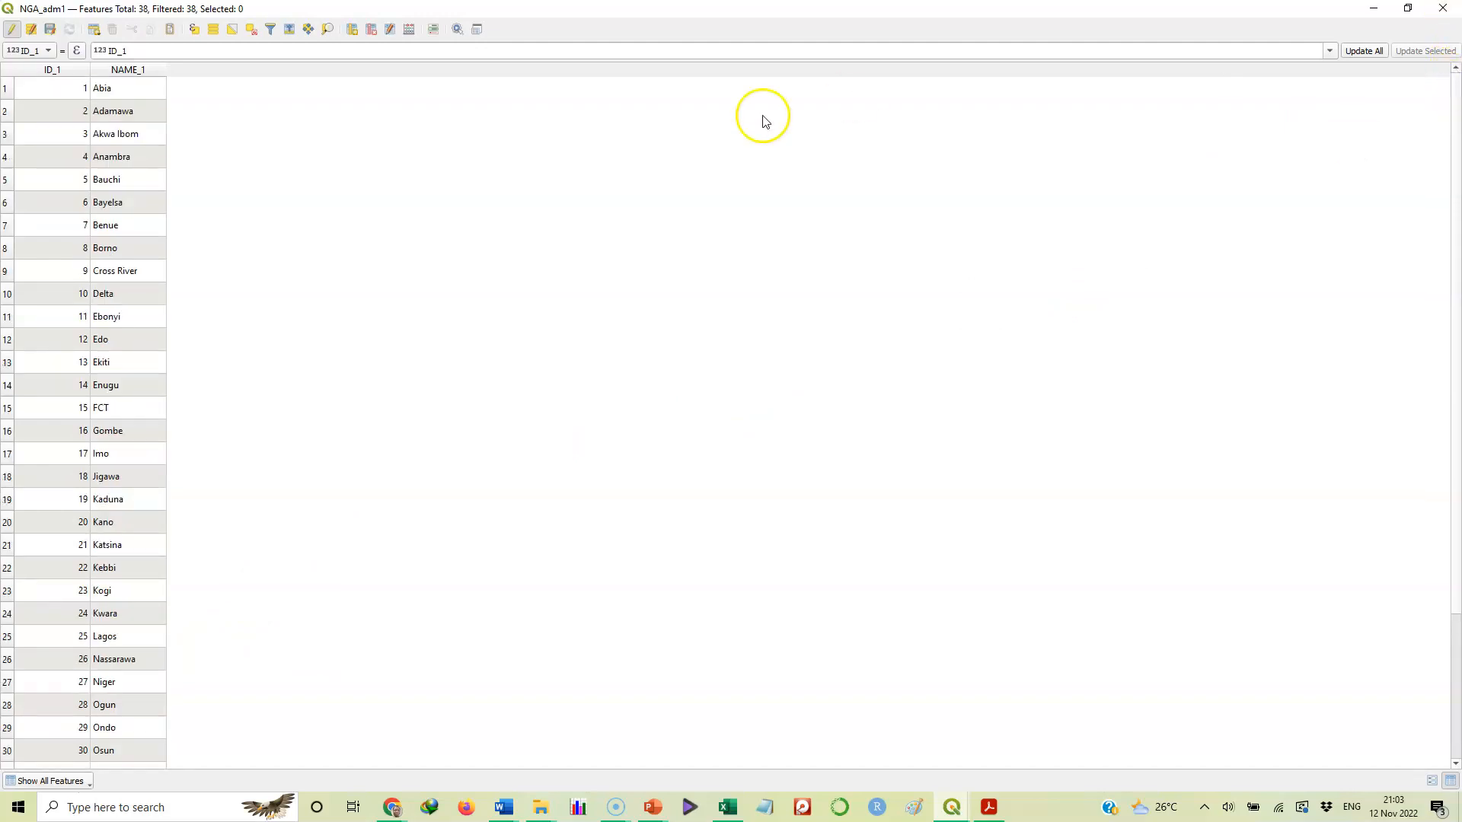
Open the Add Field dialog and review the field types in its Type list
left_click(353, 30)
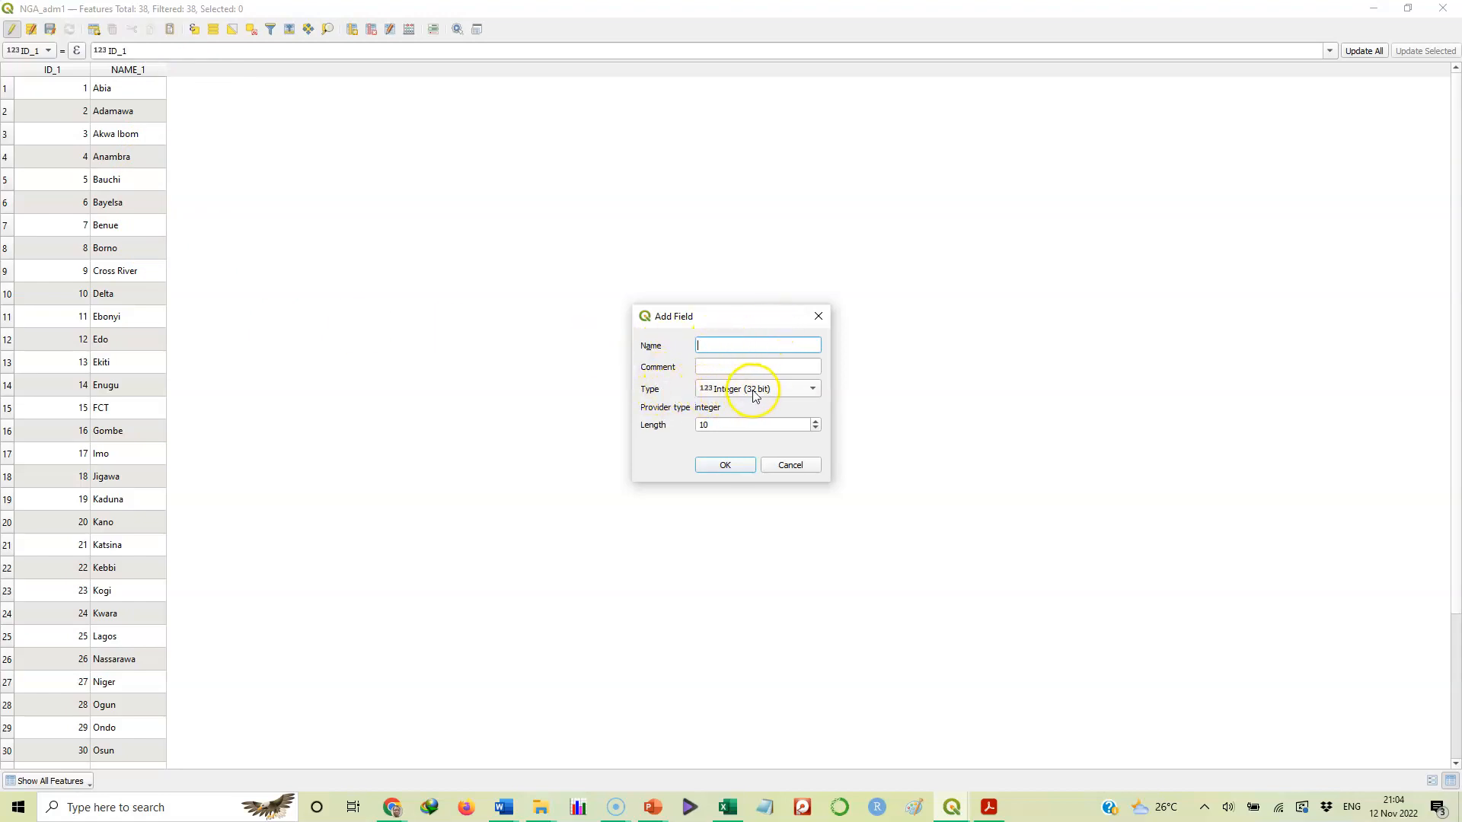
left_click(813, 390)
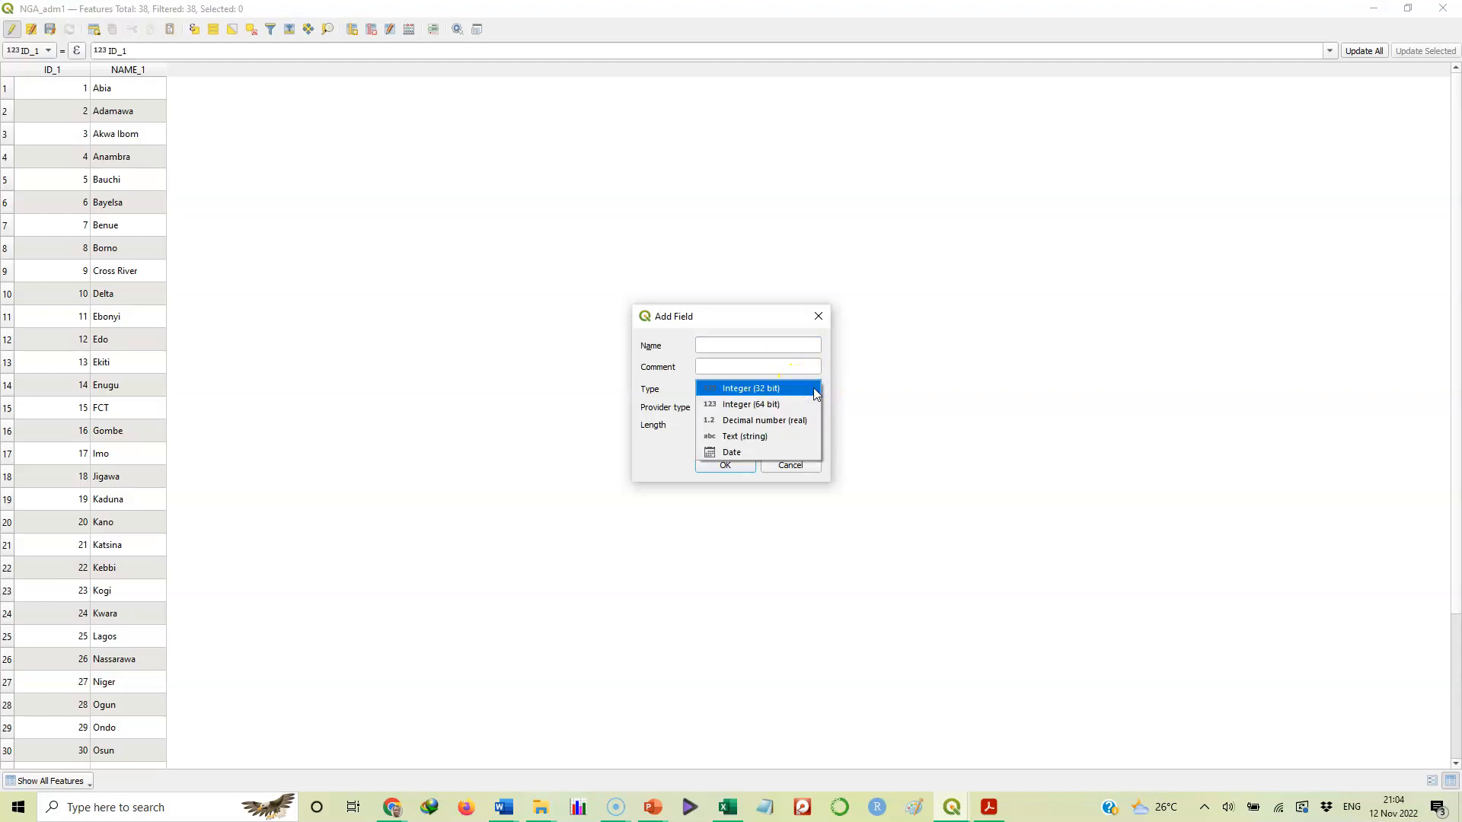
left_click(779, 424)
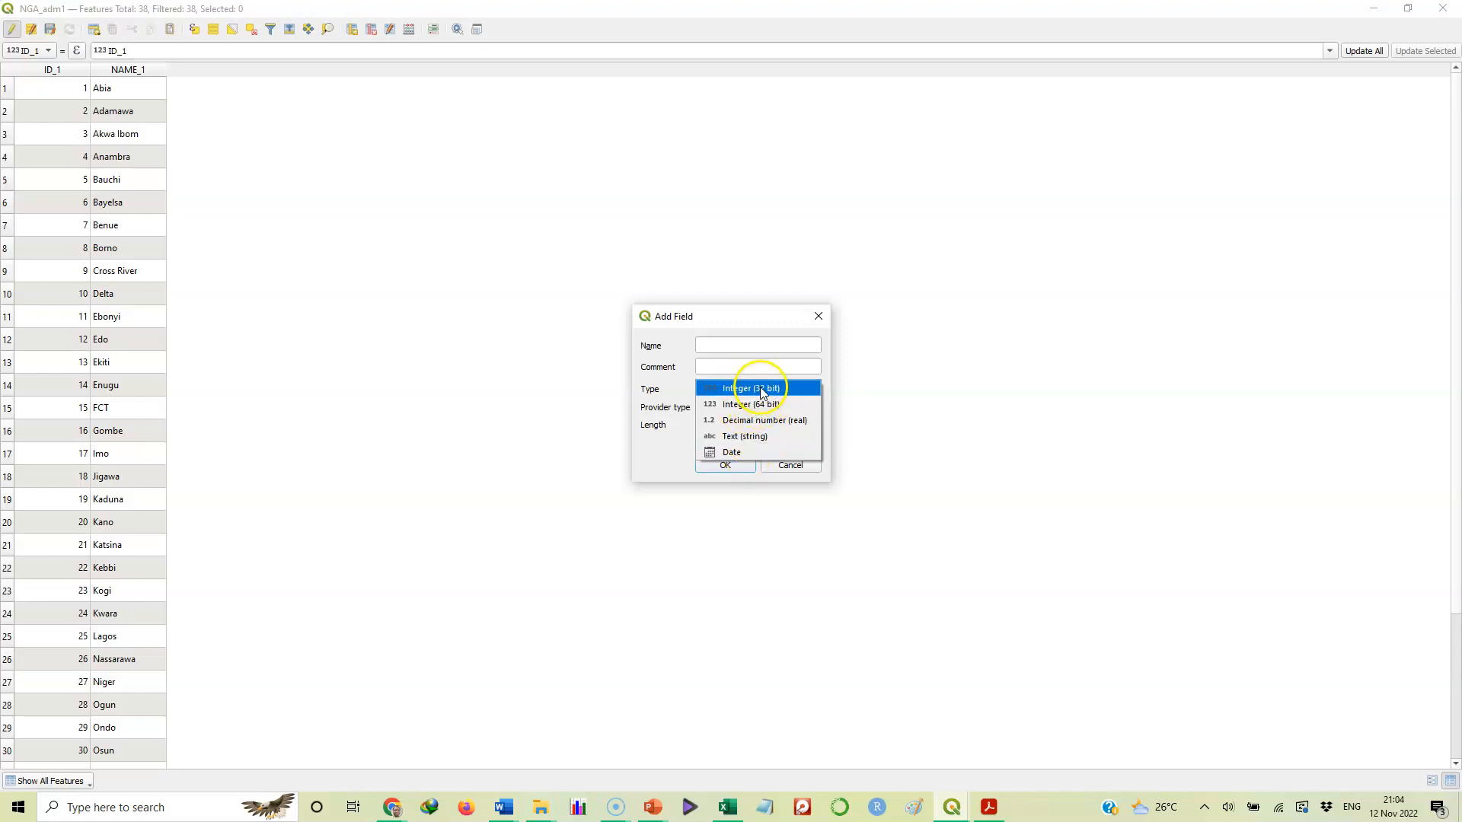
Add a field named Population of type Integer (64 bit) with length 10
left_click(758, 316)
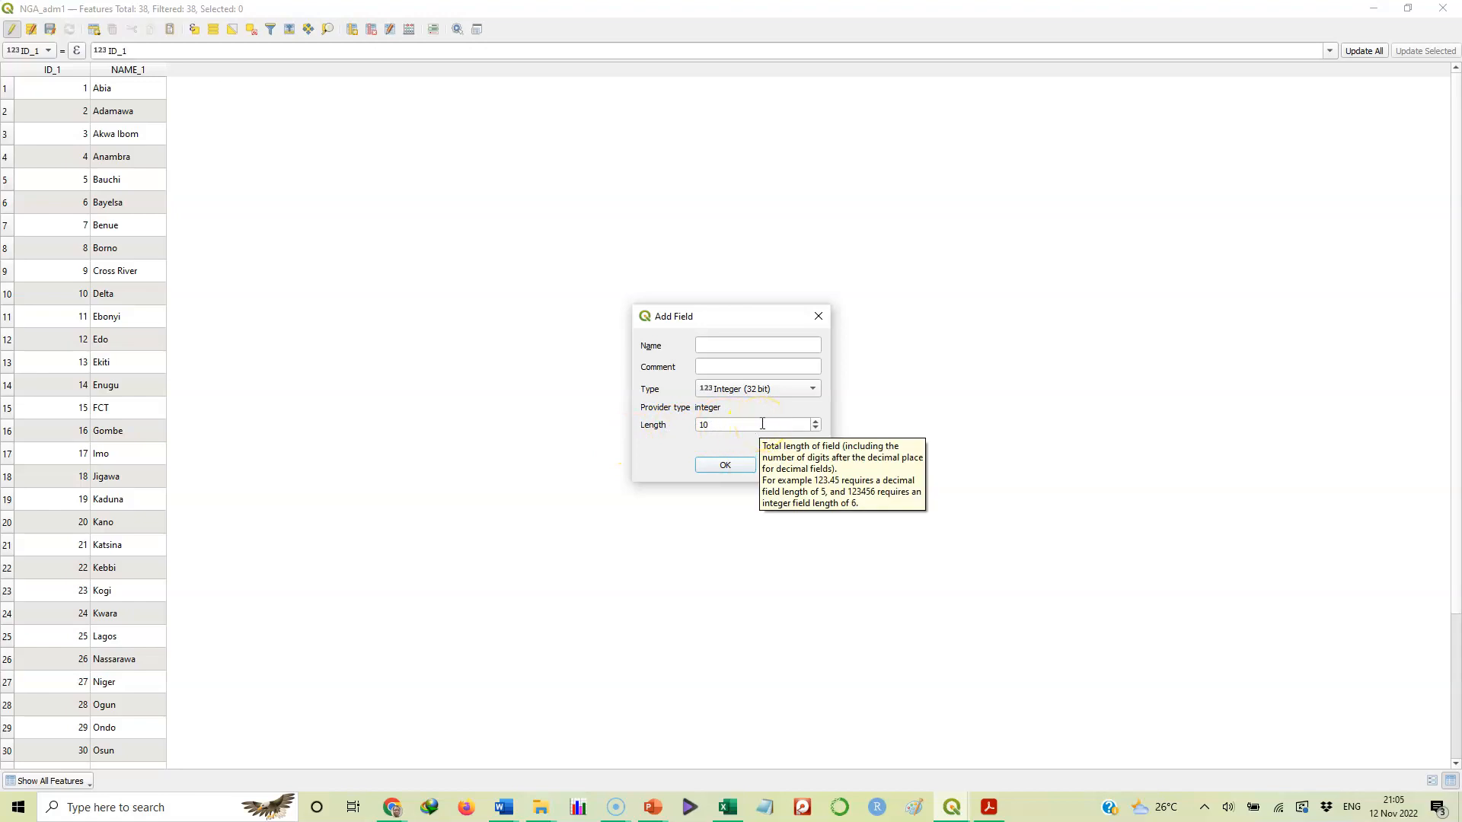
left_click(718, 426)
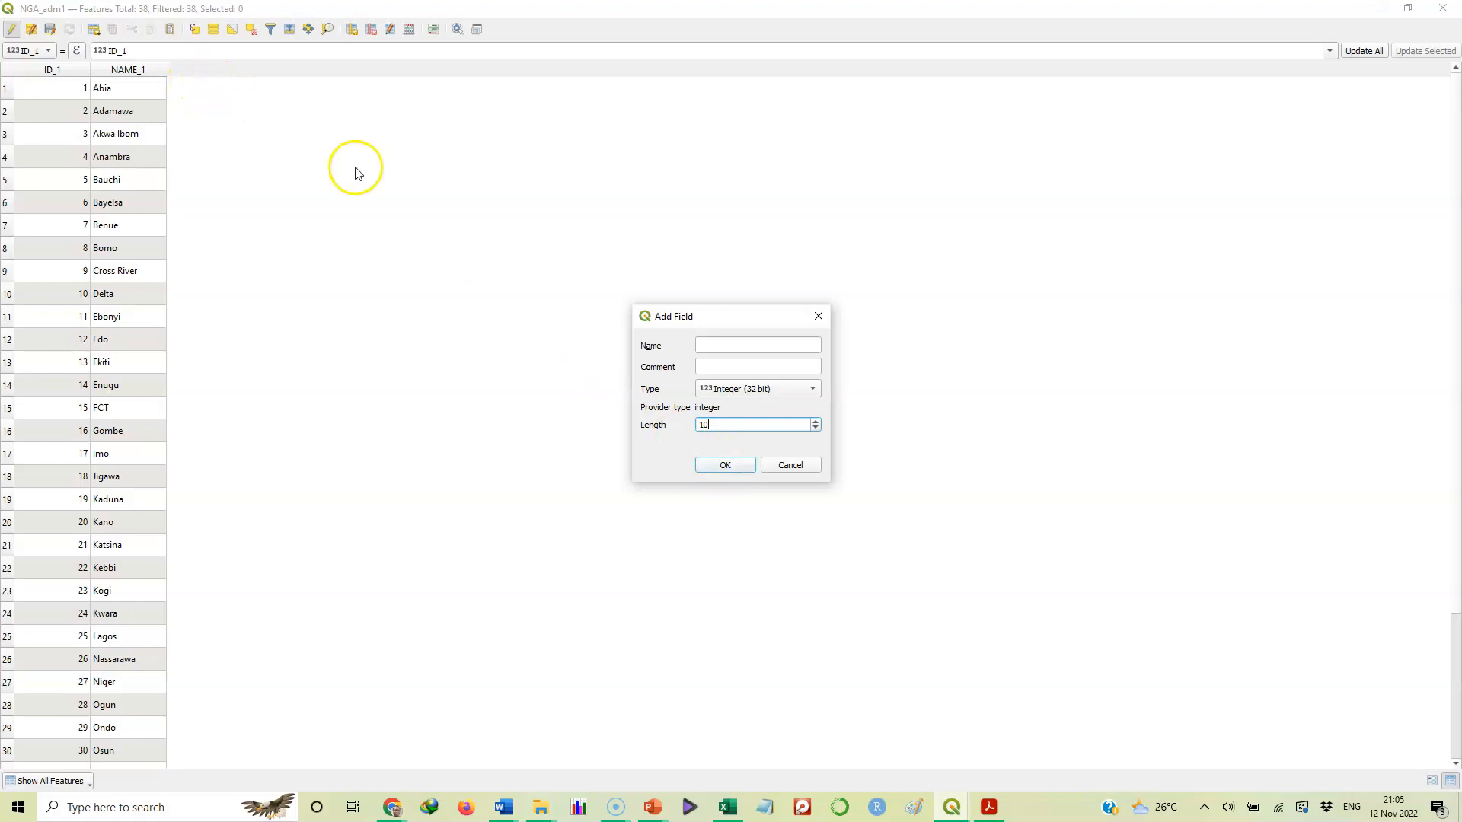
left_click(711, 346)
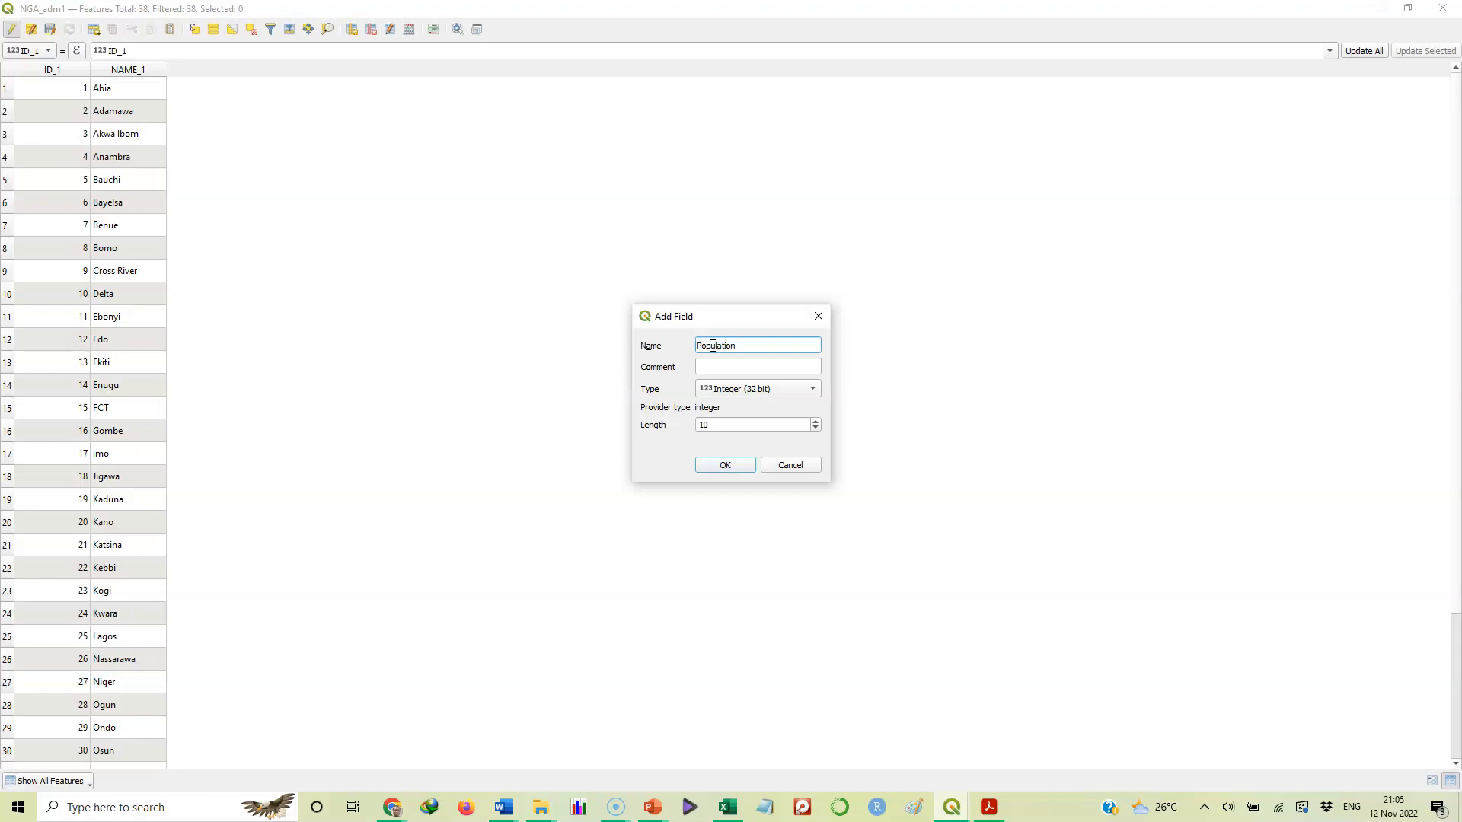
left_click(815, 389)
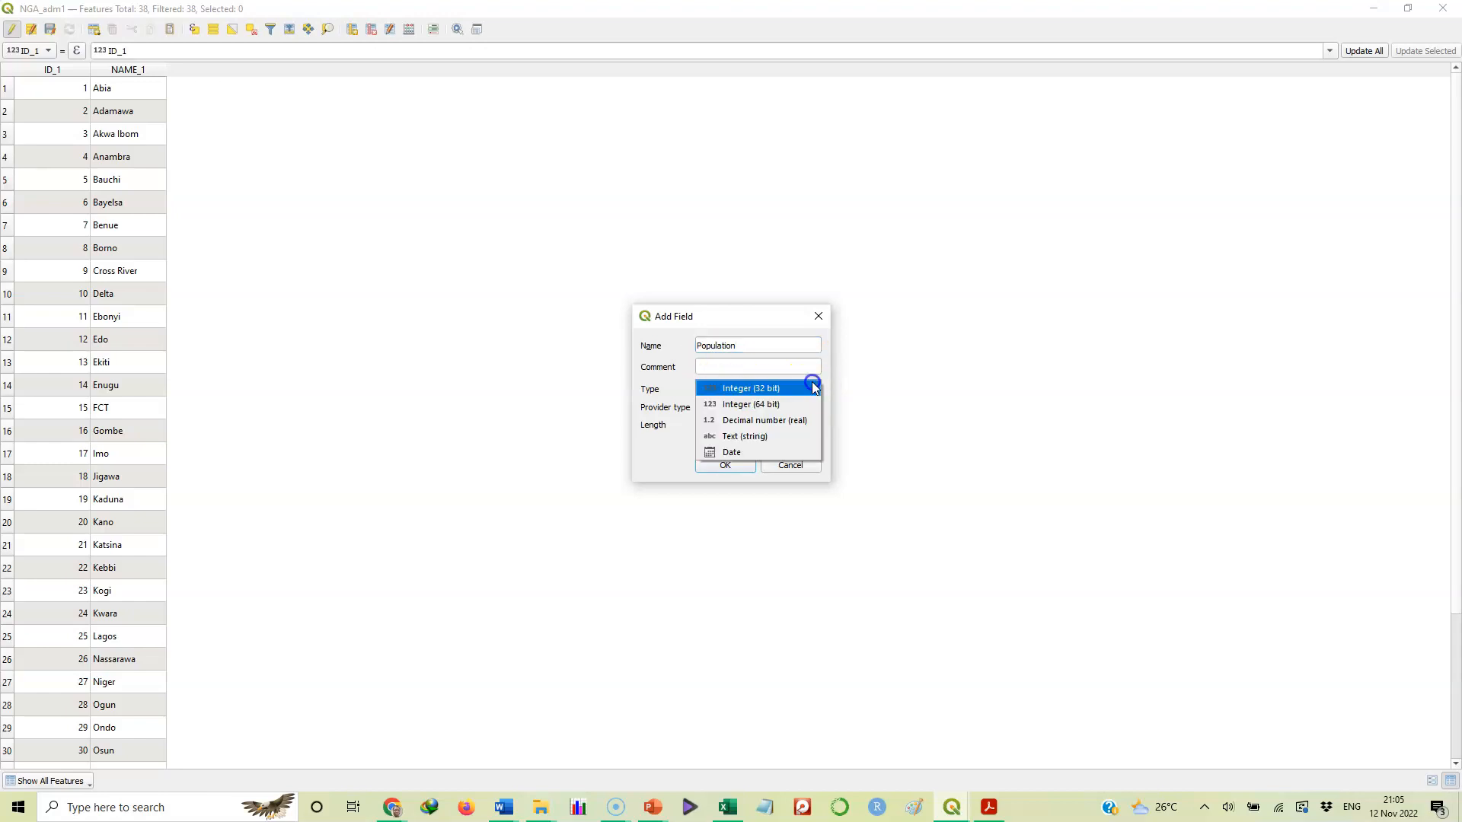
left_click(758, 404)
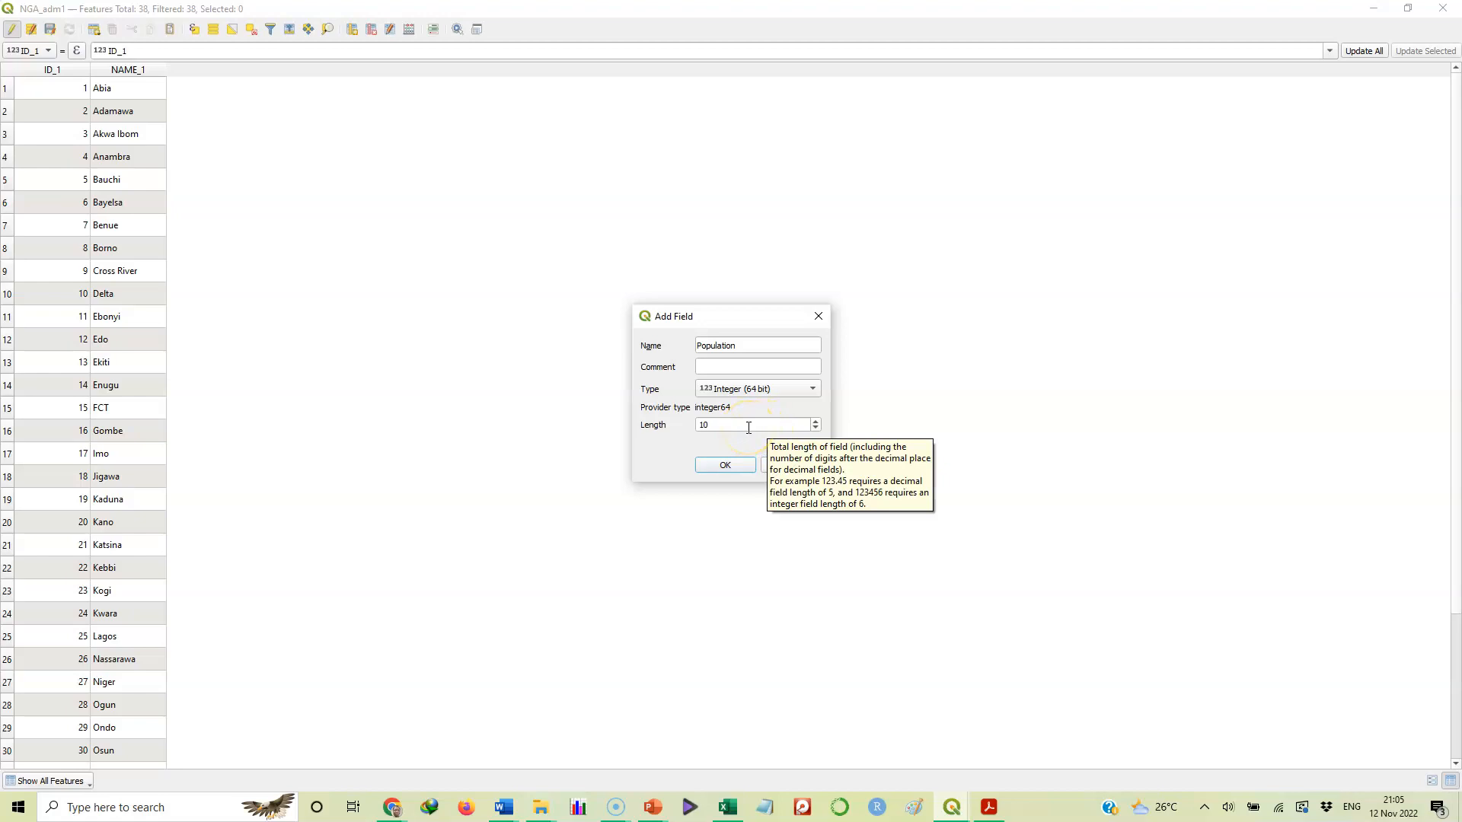
left_click(726, 466)
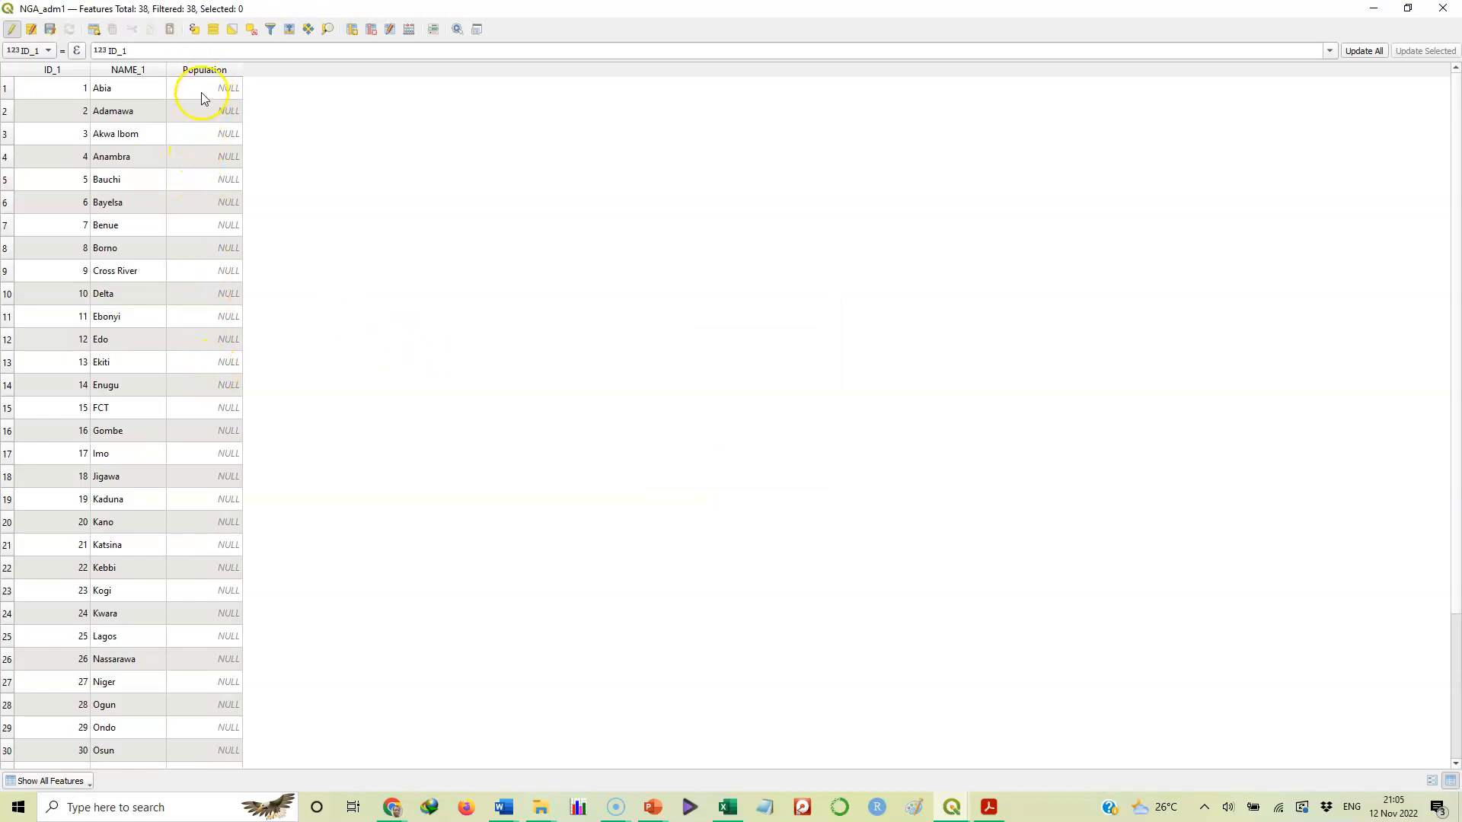
Enter Population 234000 for Abia and 452111 for Adamawa, then sort by the Population column
double_click(207, 91)
double_click(199, 111)
double_click(202, 135)
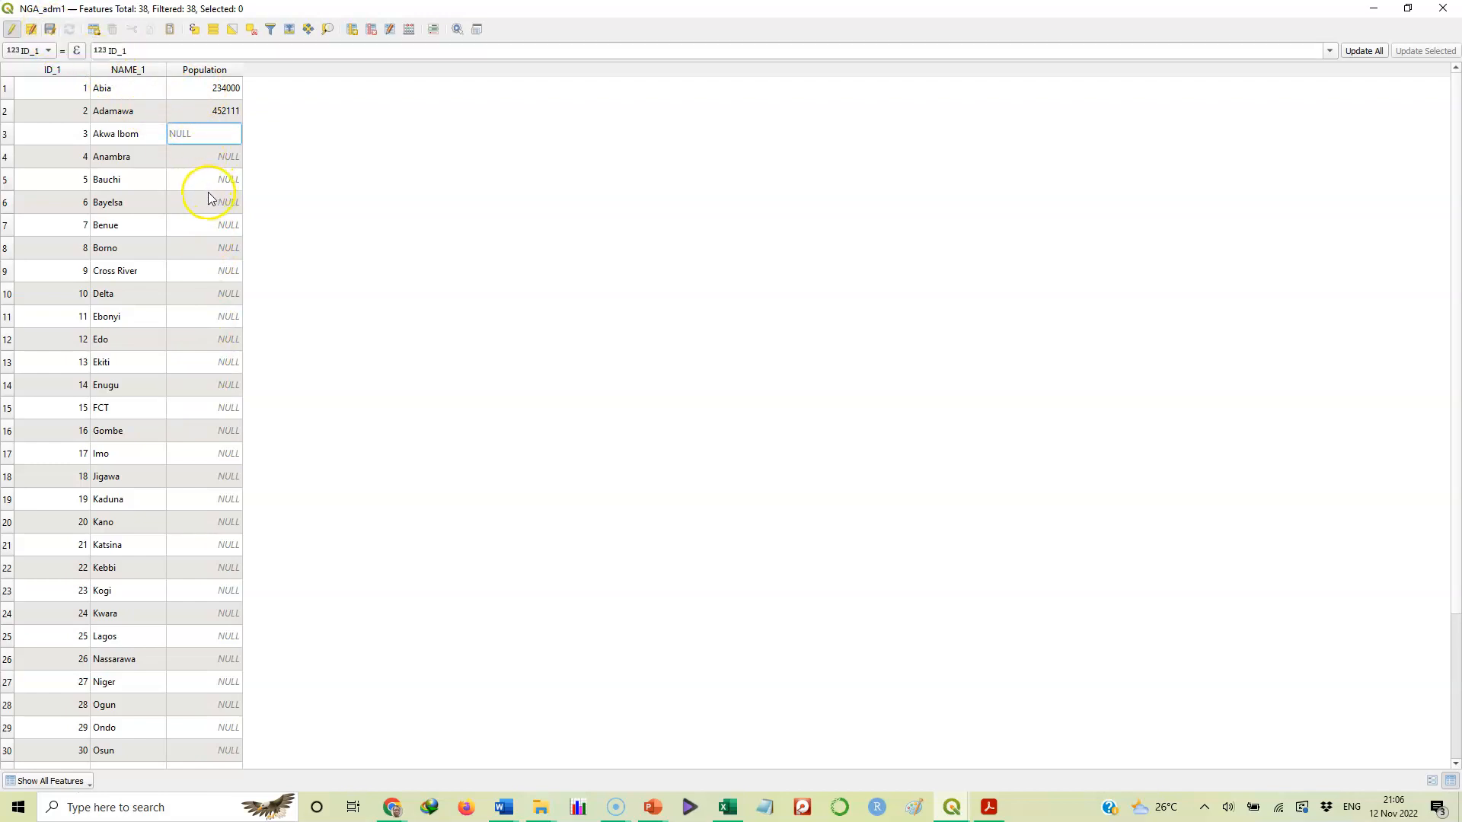
double_click(189, 110)
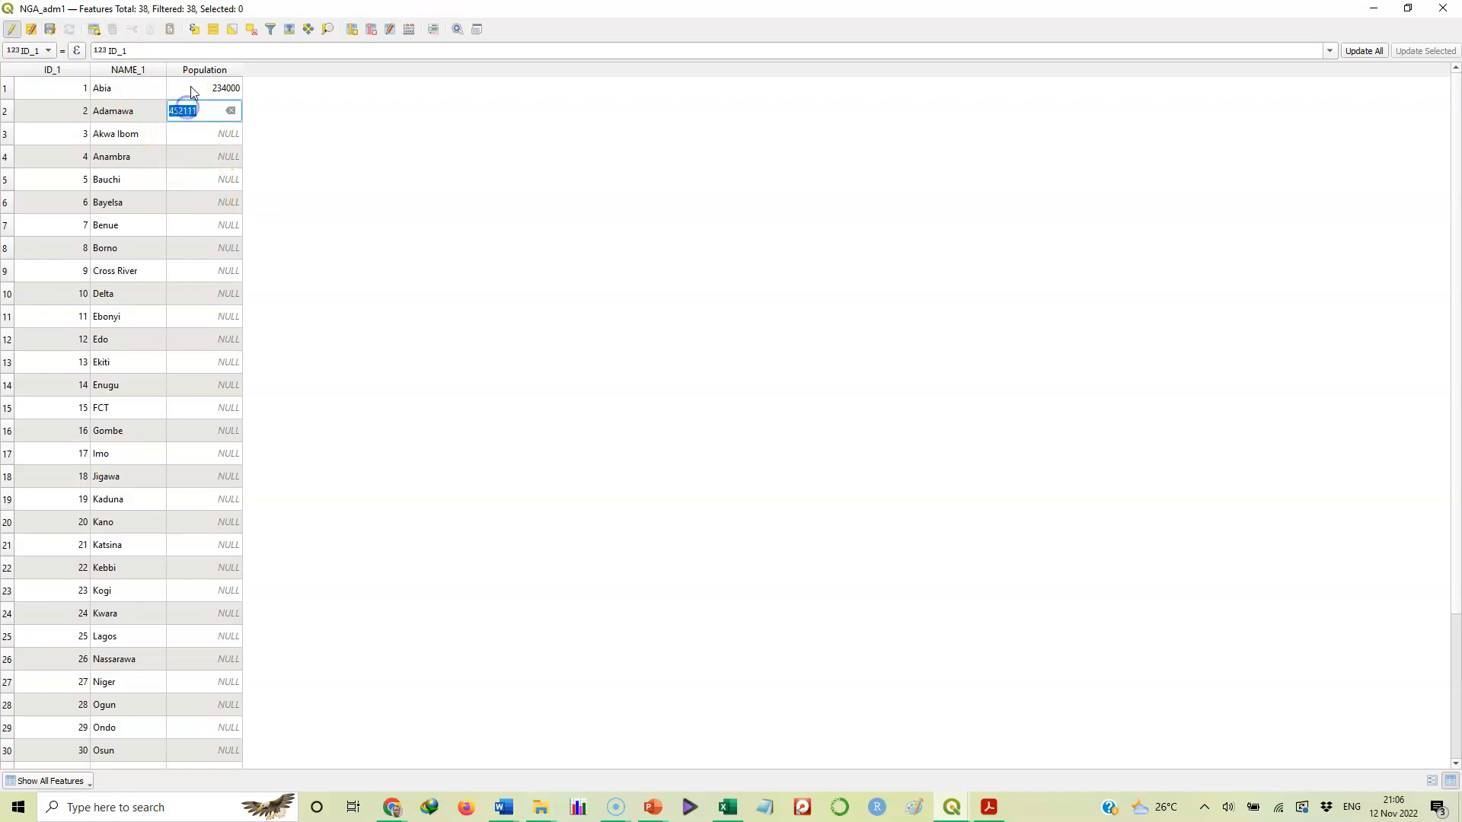
left_click(204, 69)
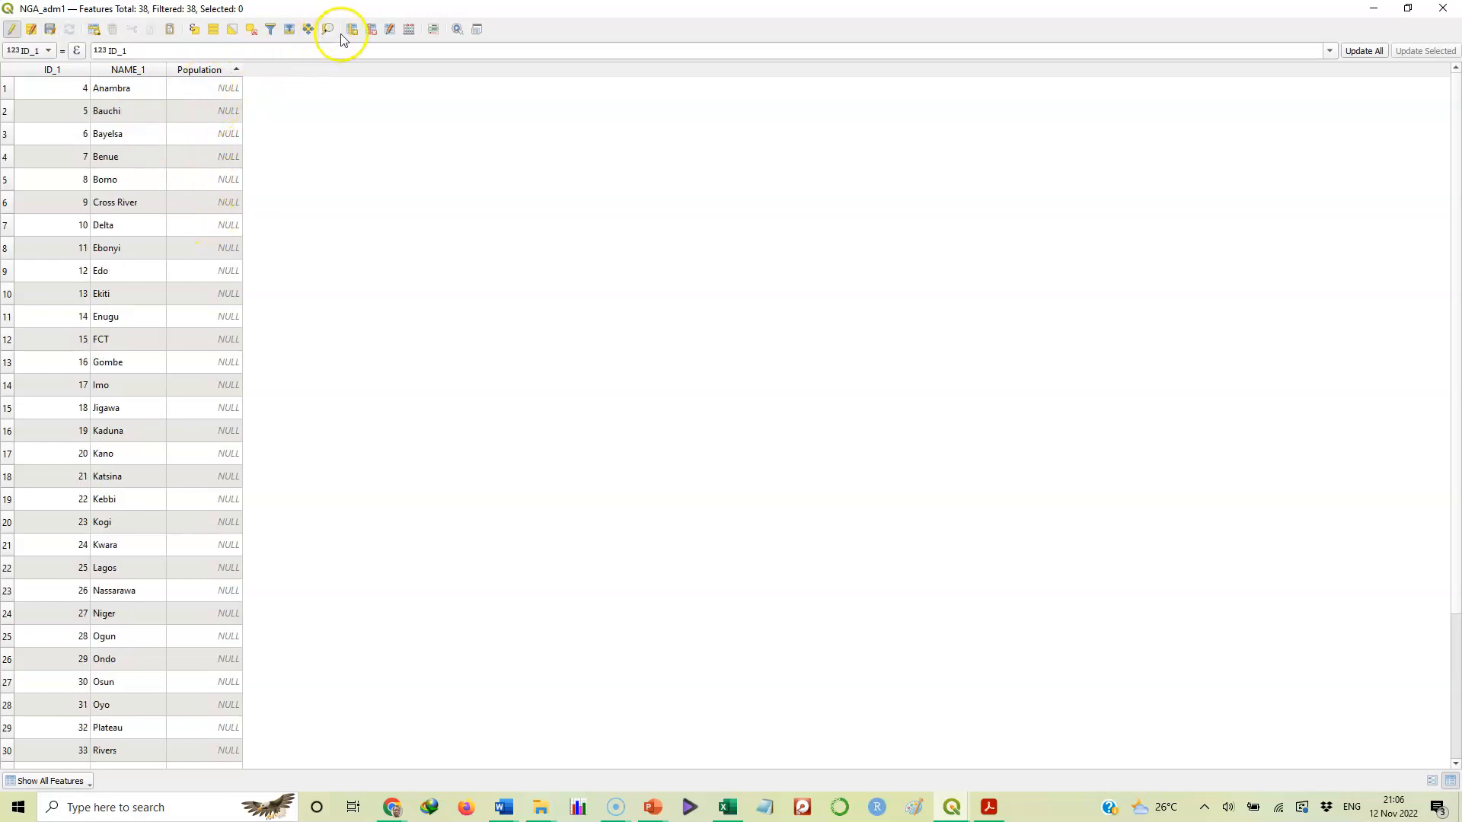
Delete the Population field so only ID_1 and NAME_1 remain, then save the layer edits
left_click(372, 32)
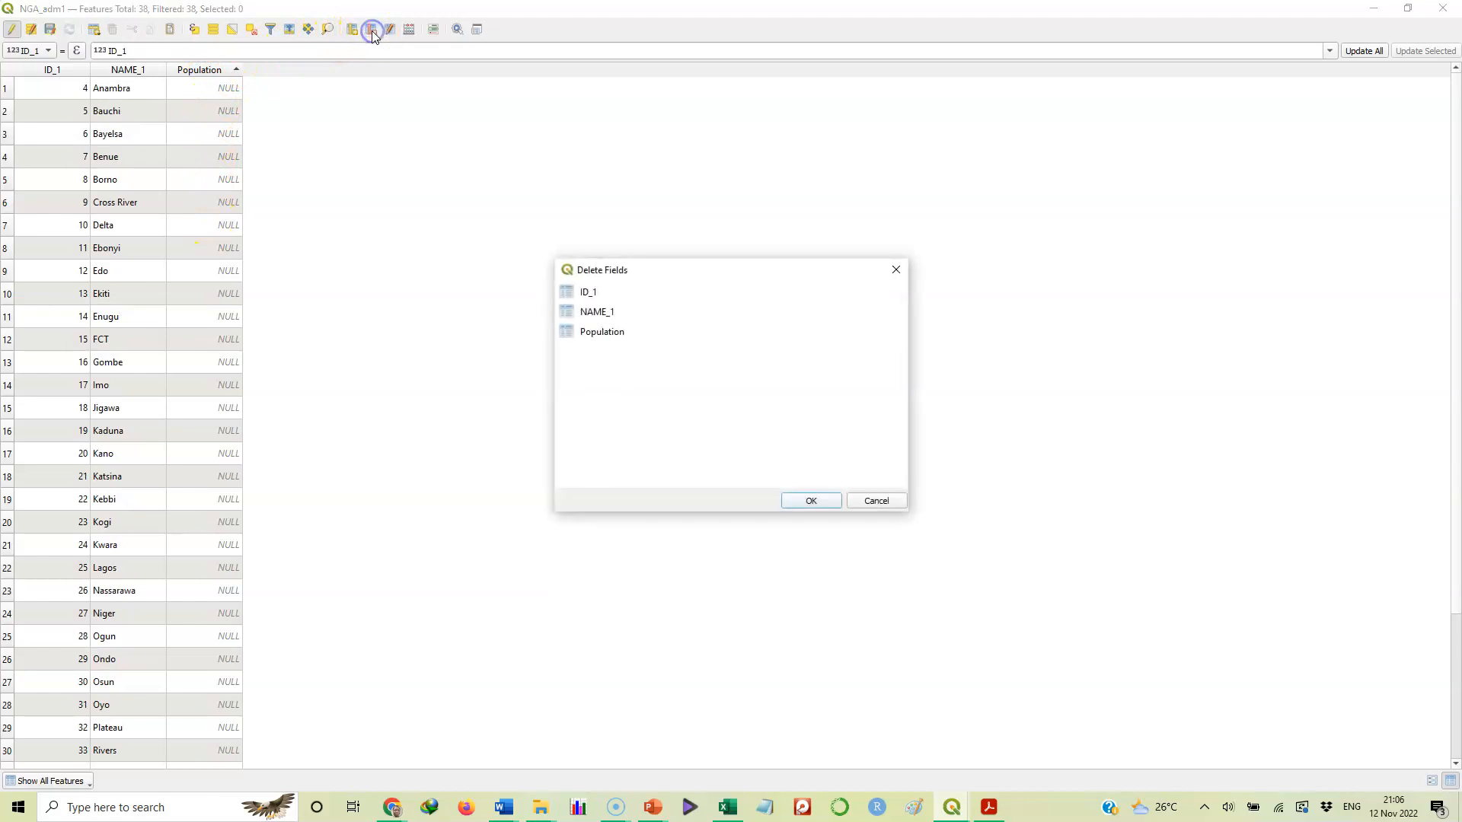
left_click(600, 333)
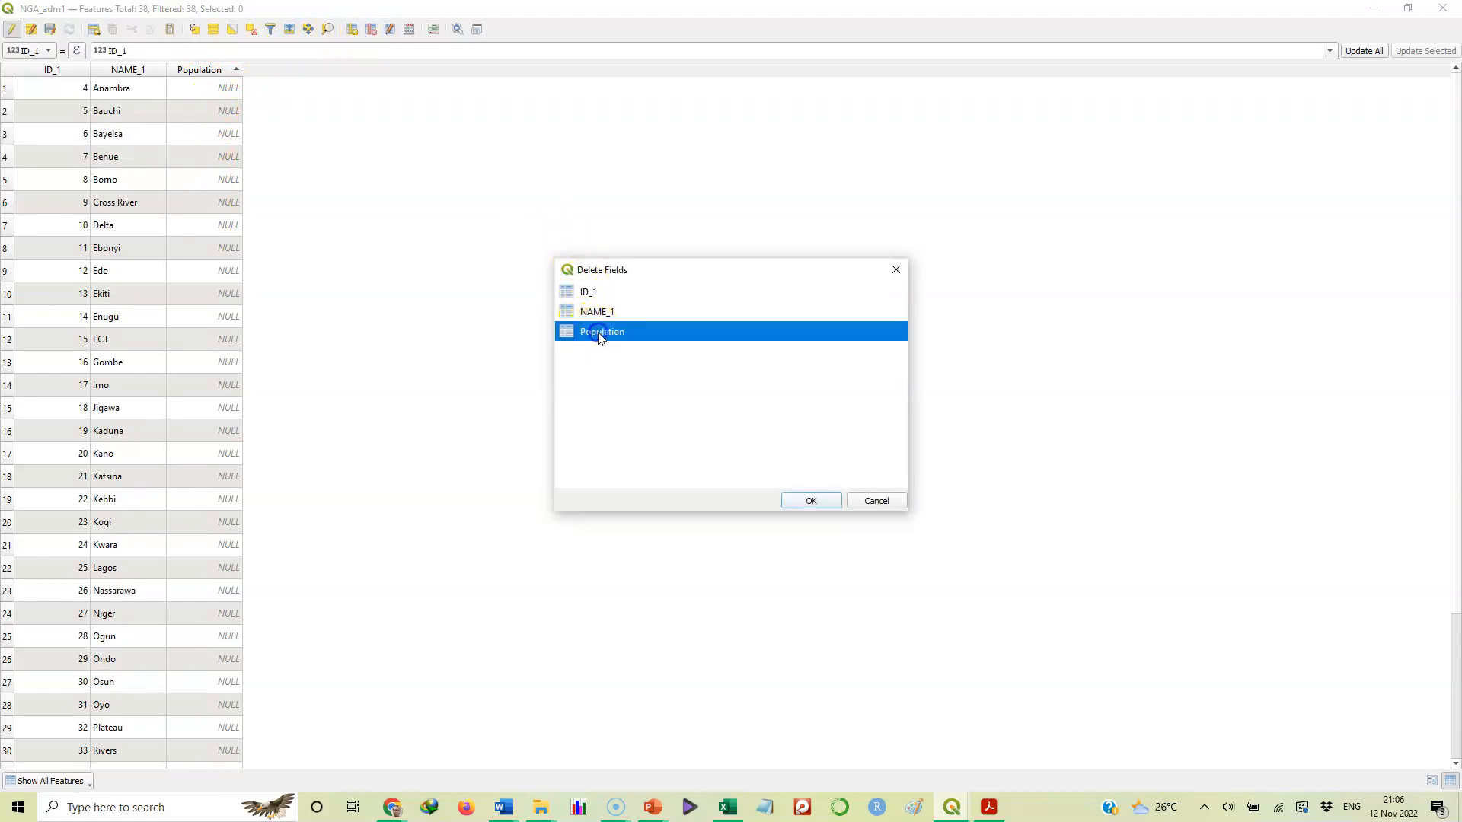
left_click(812, 501)
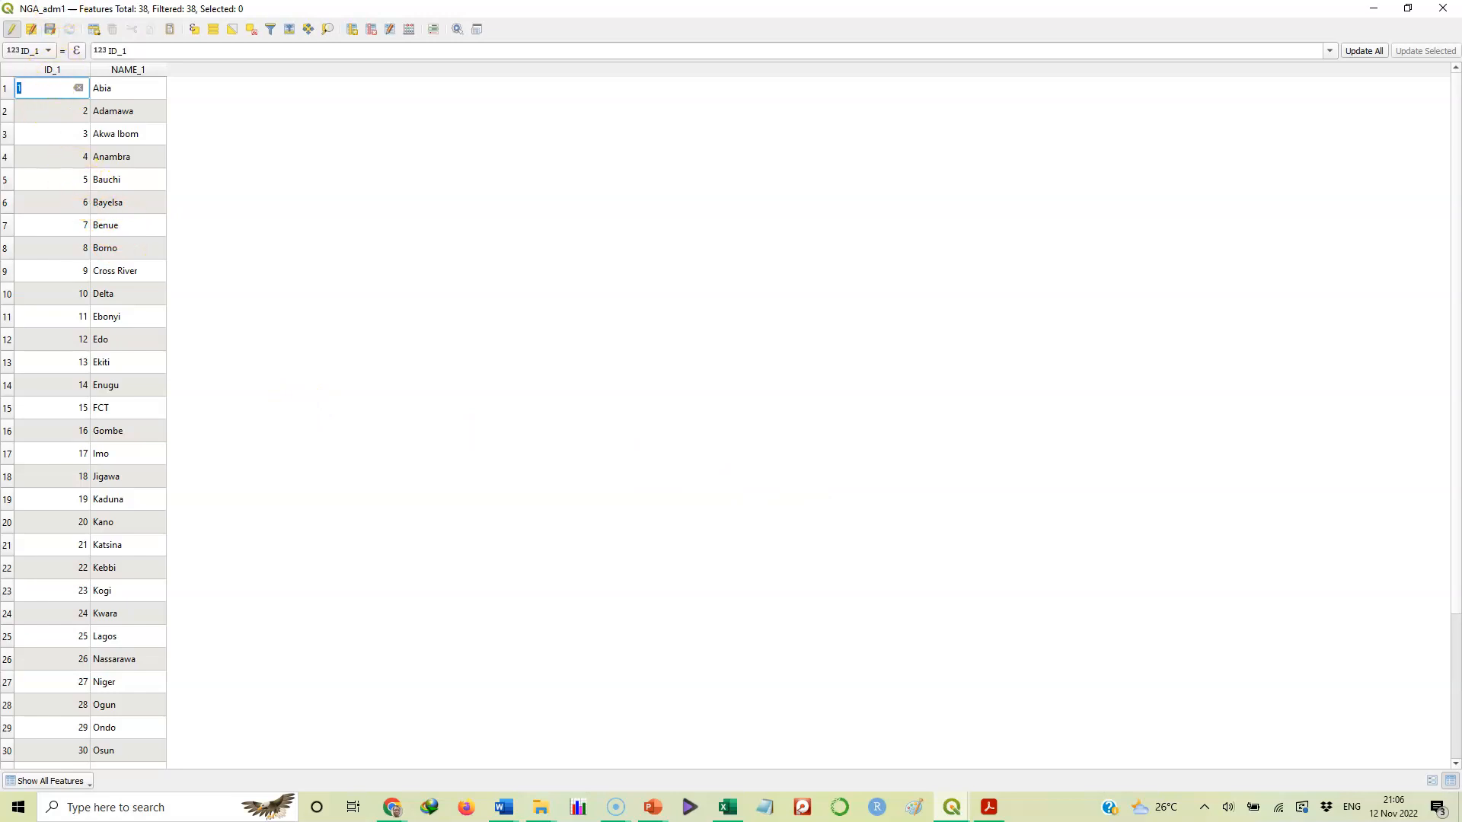
left_click(49, 31)
left_click(12, 32)
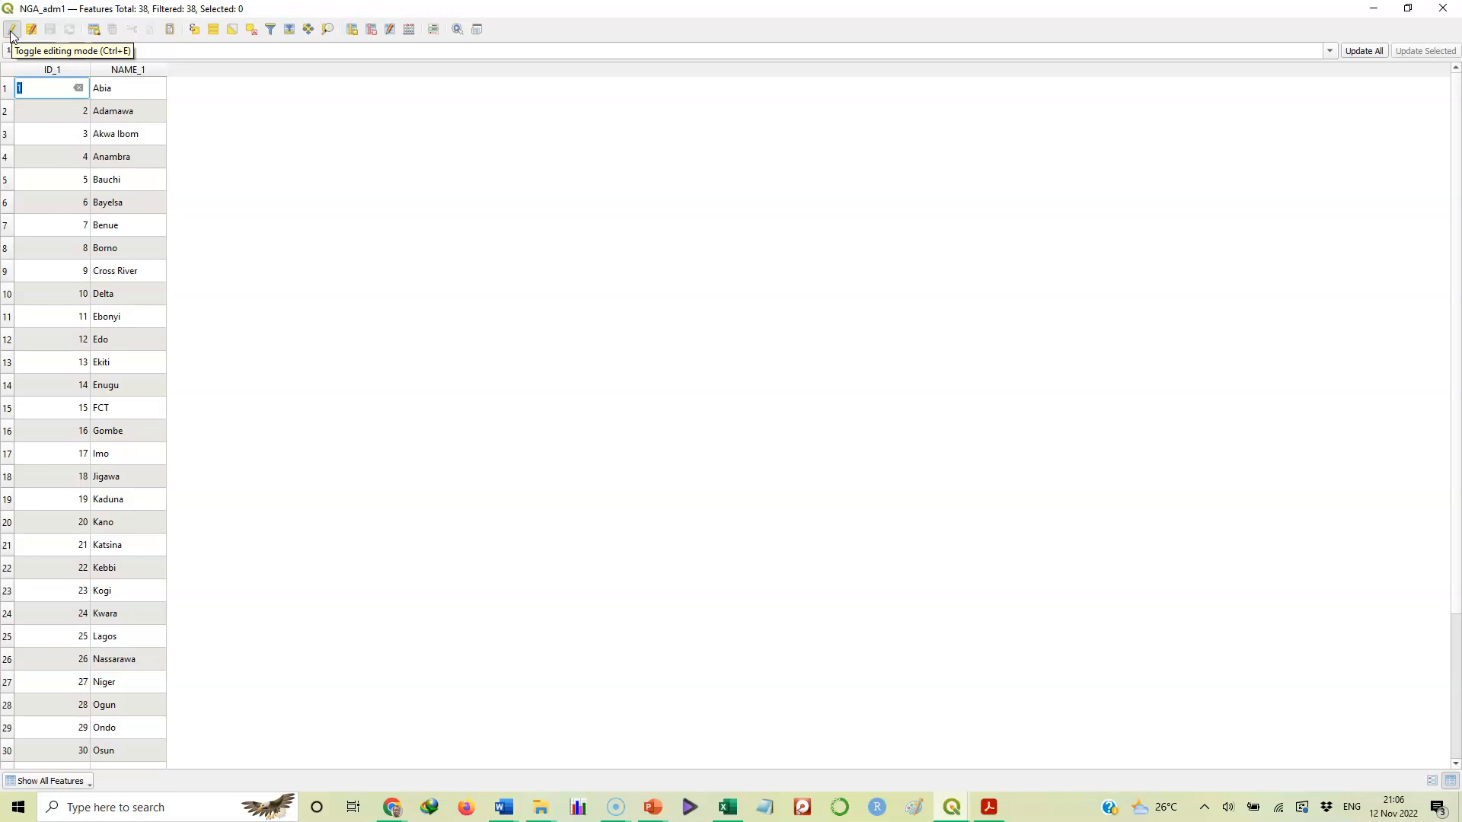
Turn off editing on NGA_adm1 and close its attribute table window
left_click(11, 32)
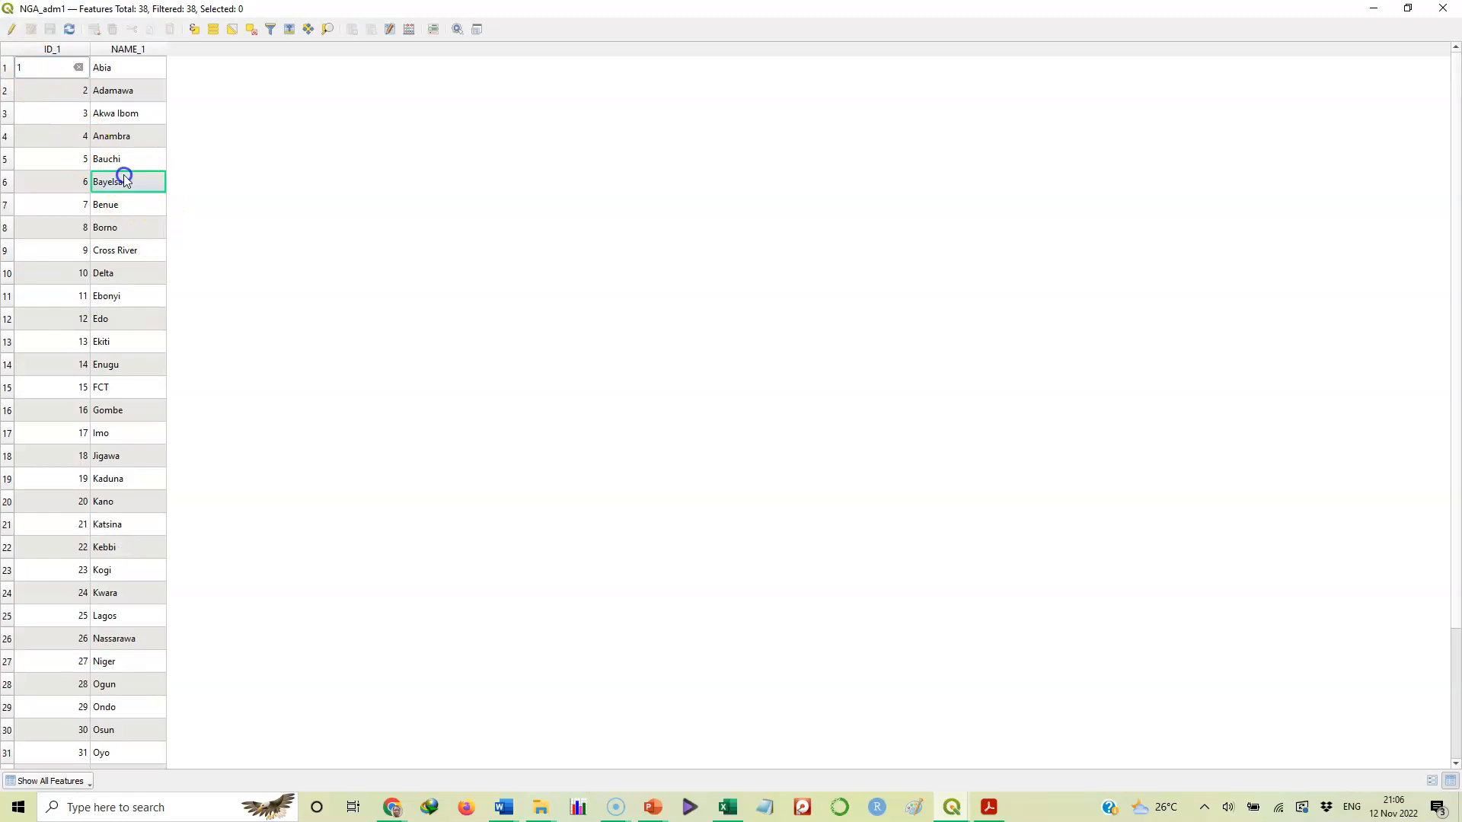
left_click(76, 157)
left_click(87, 299)
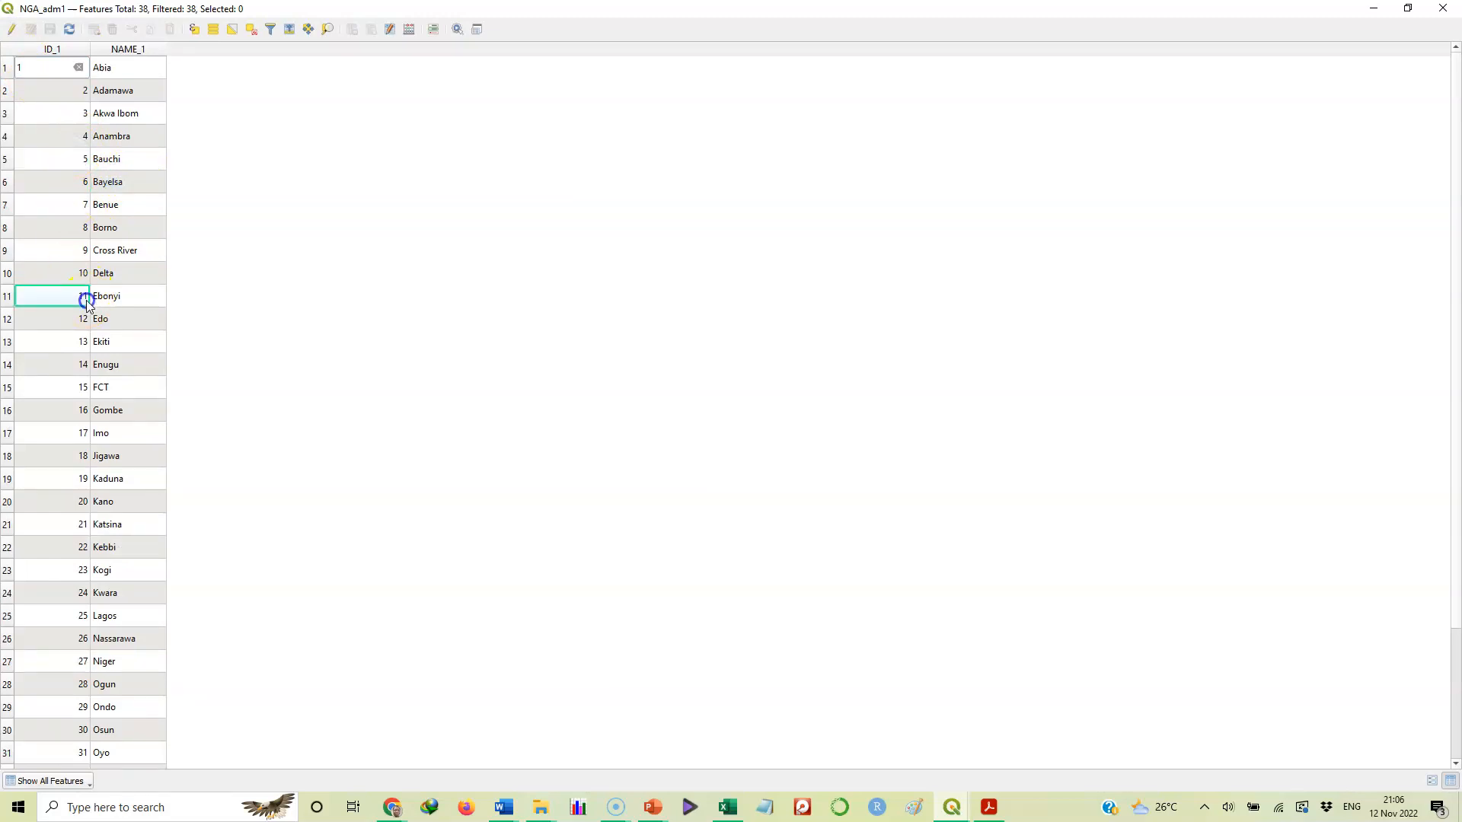
left_click(94, 387)
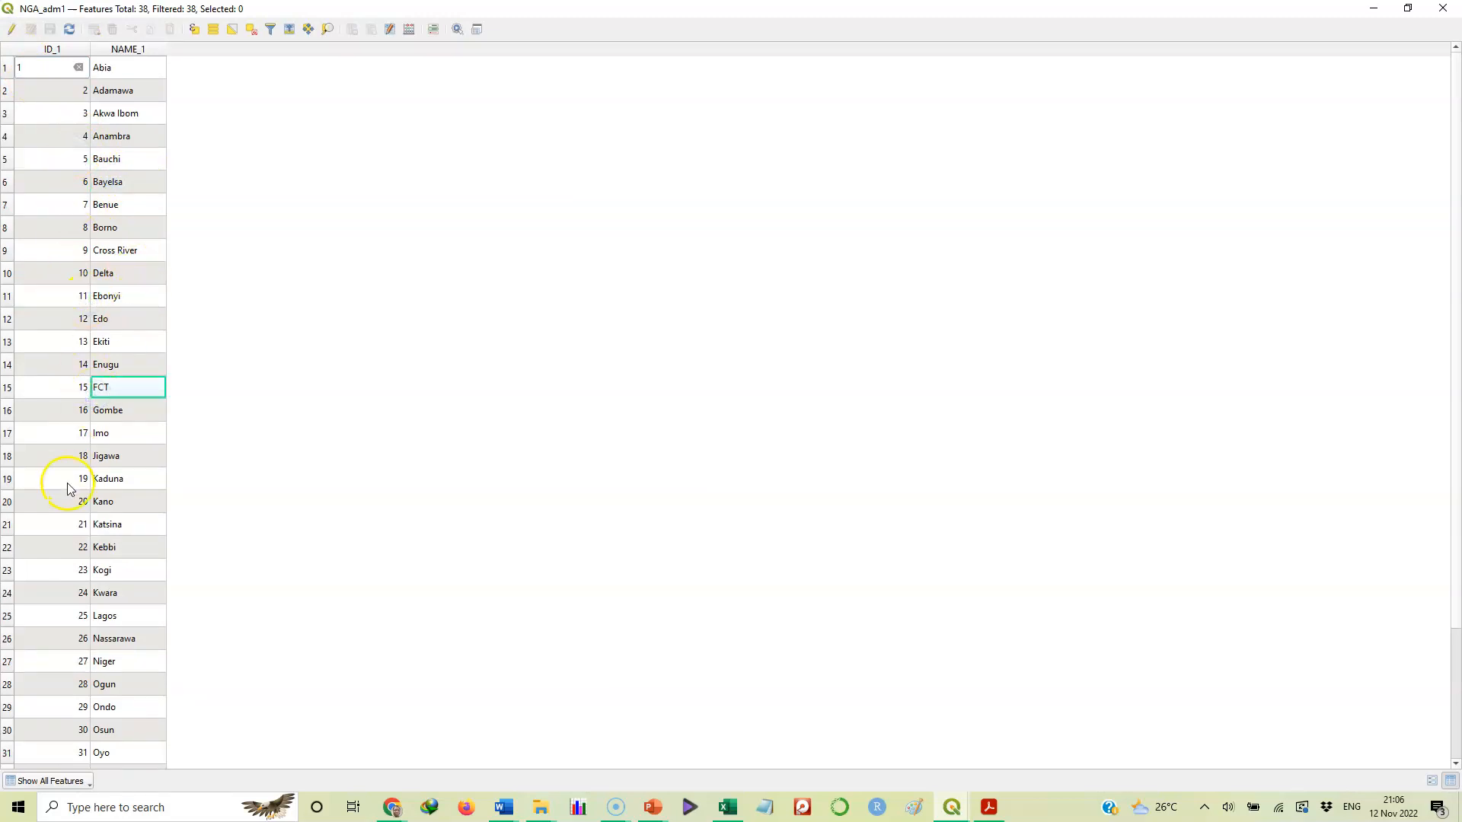
left_click(64, 410)
left_click(81, 249)
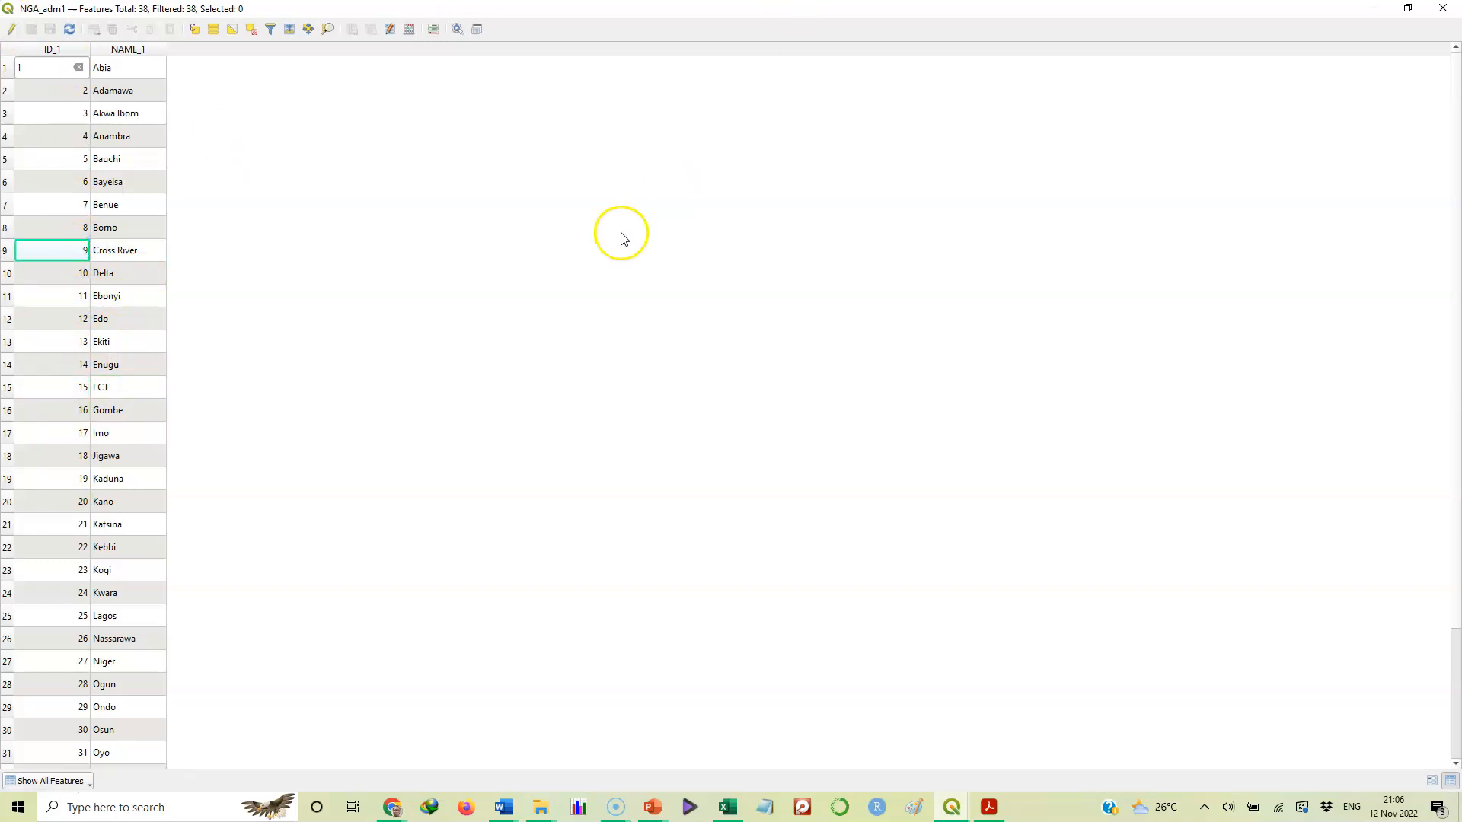
left_click(1446, 9)
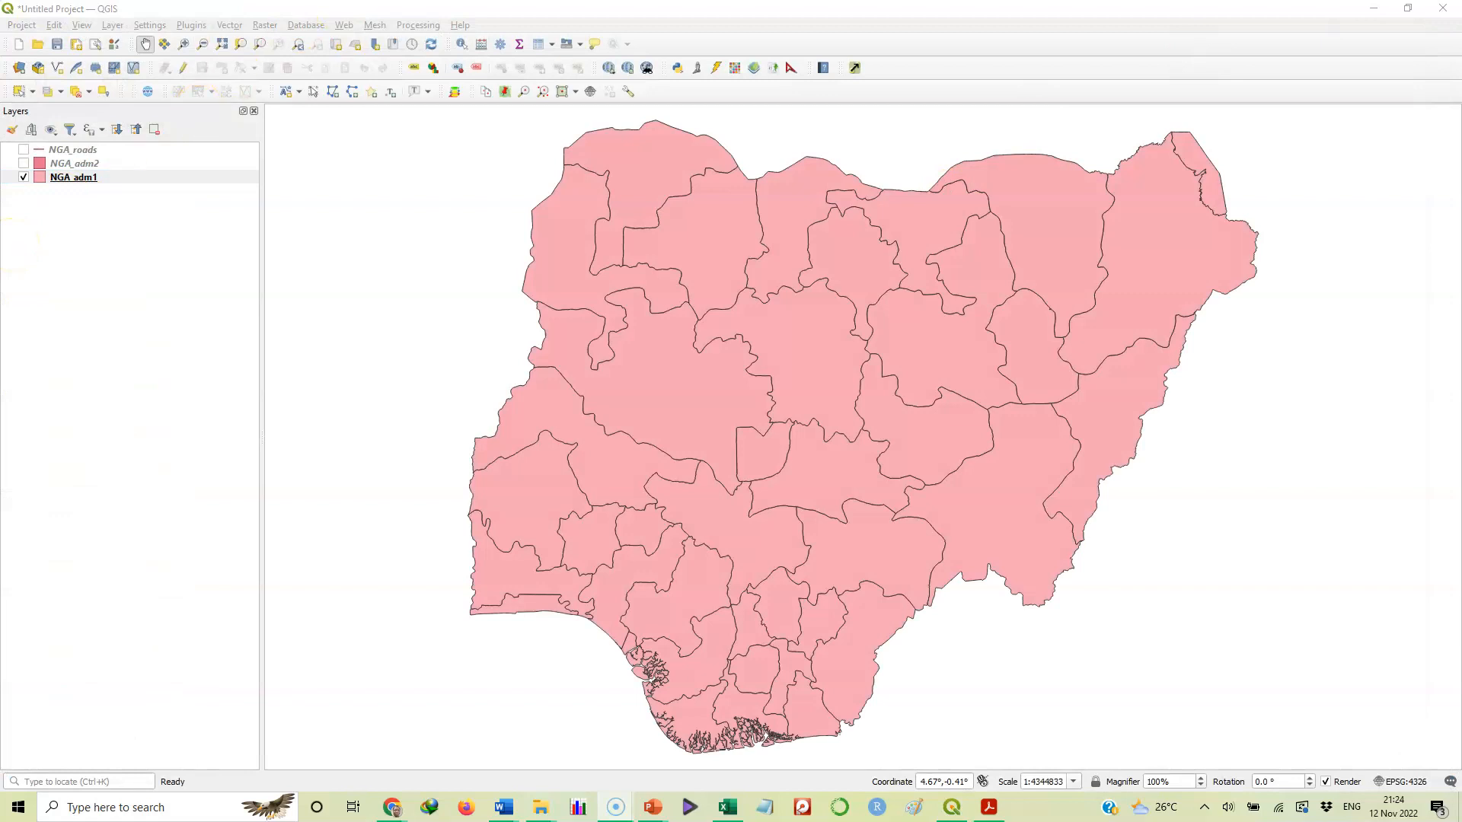
left_click(657, 7)
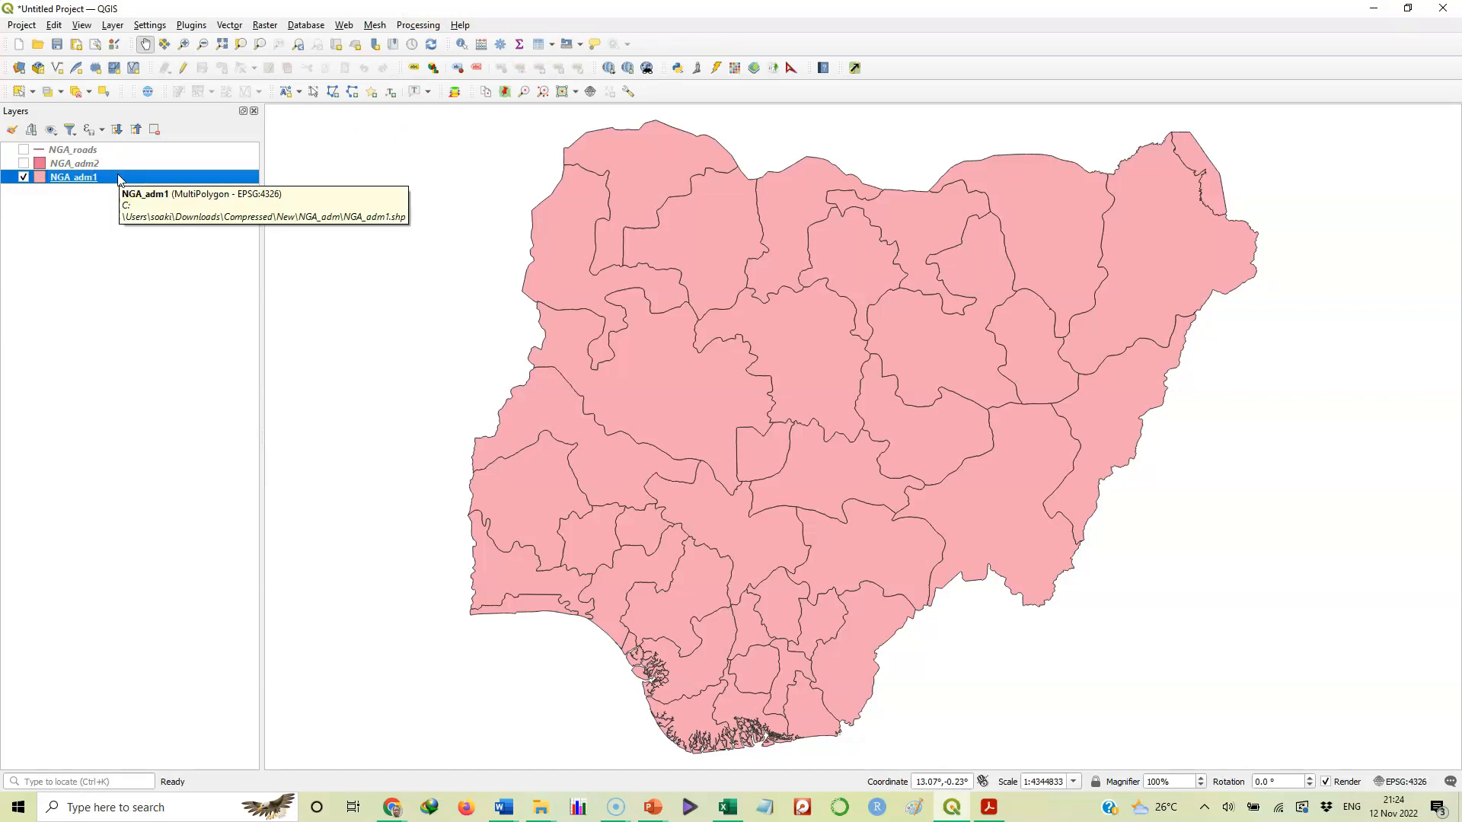
right_click(119, 178)
left_click(187, 362)
left_click(186, 380)
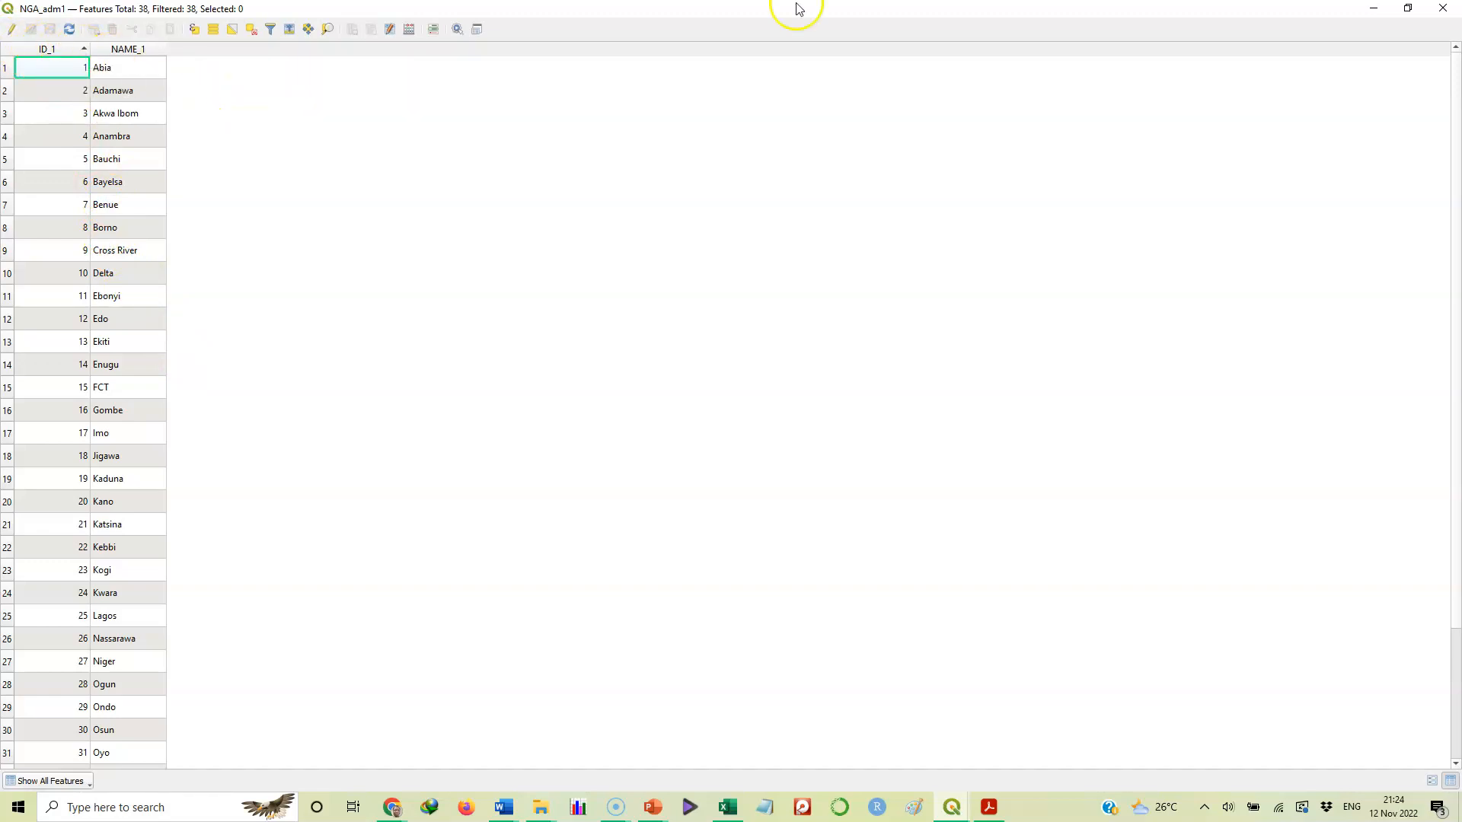
left_click(1443, 9)
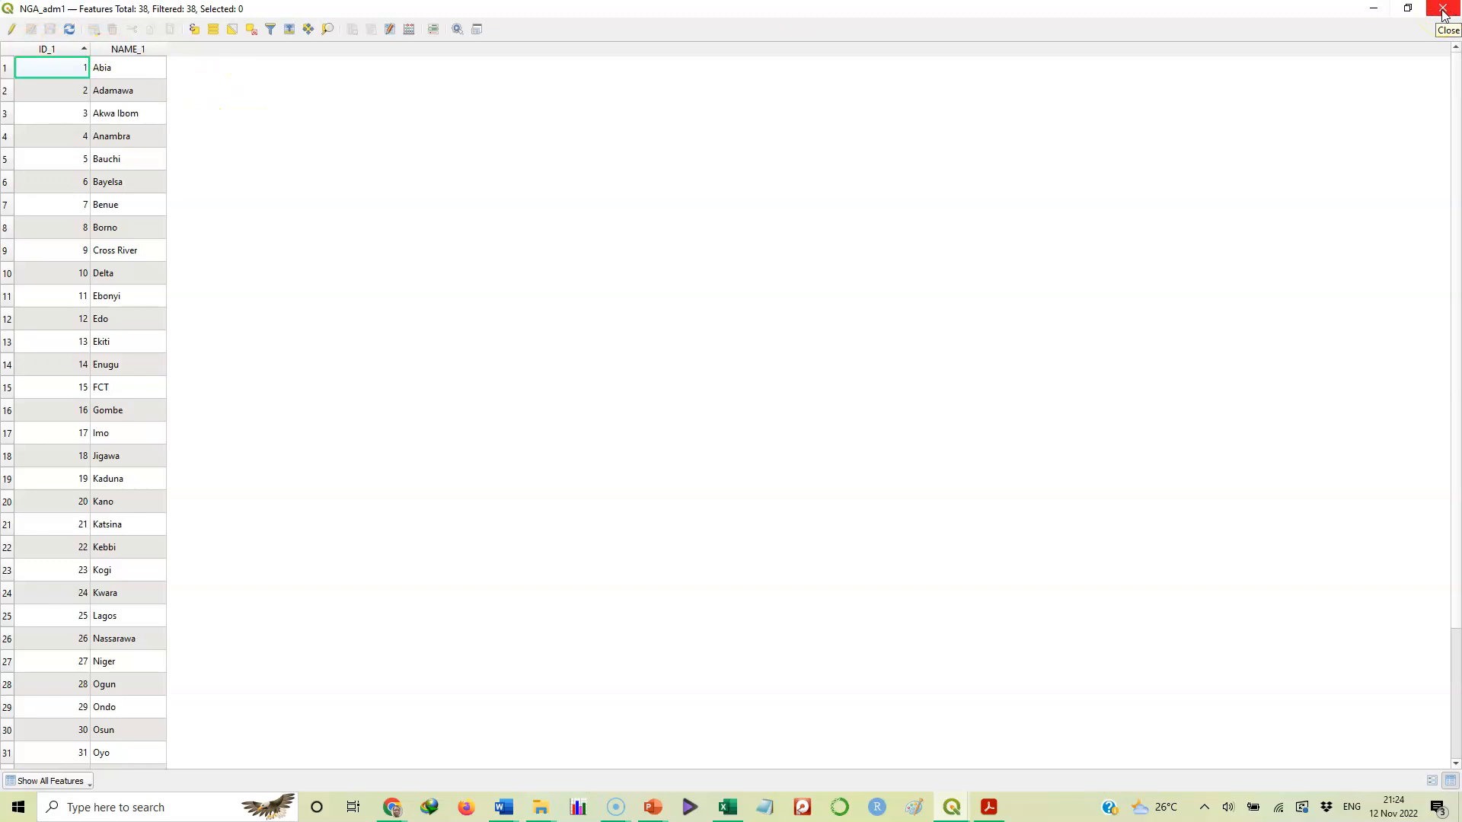
left_click(1443, 9)
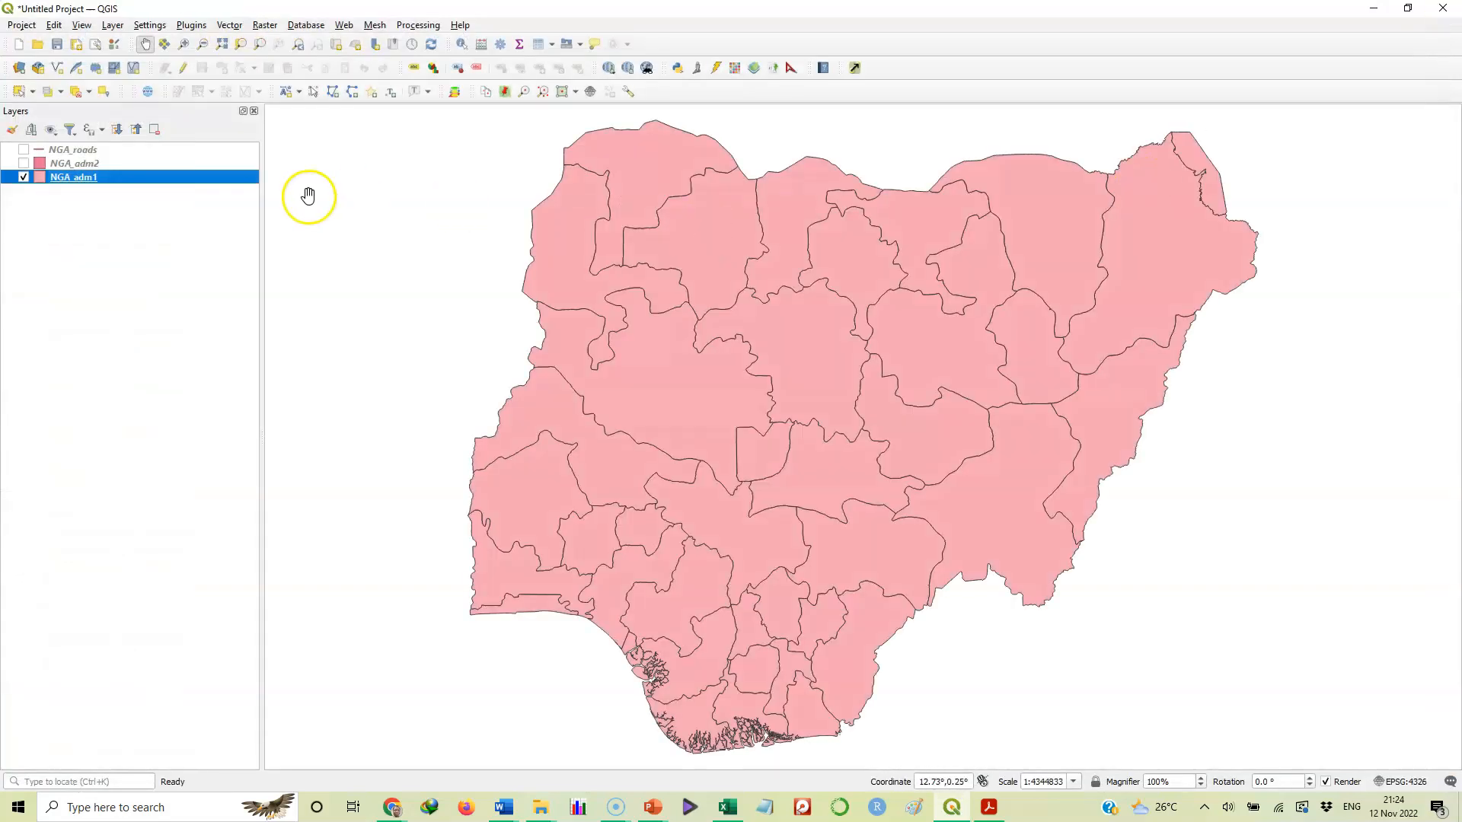
In NGA_adm1 properties, set Single Labels with NAME_1 as the value, apply and confirm
right_click(118, 176)
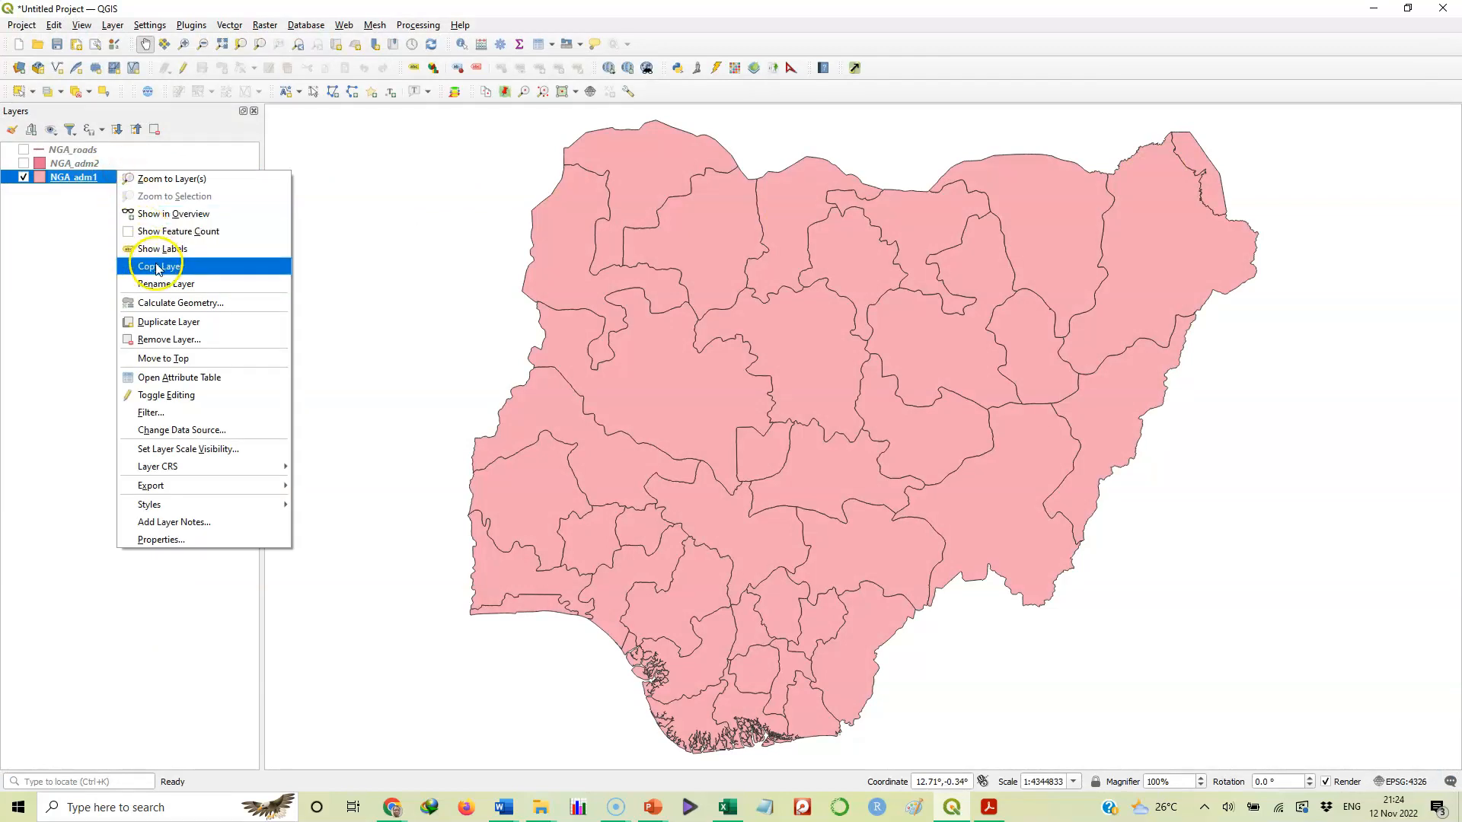
left_click(185, 542)
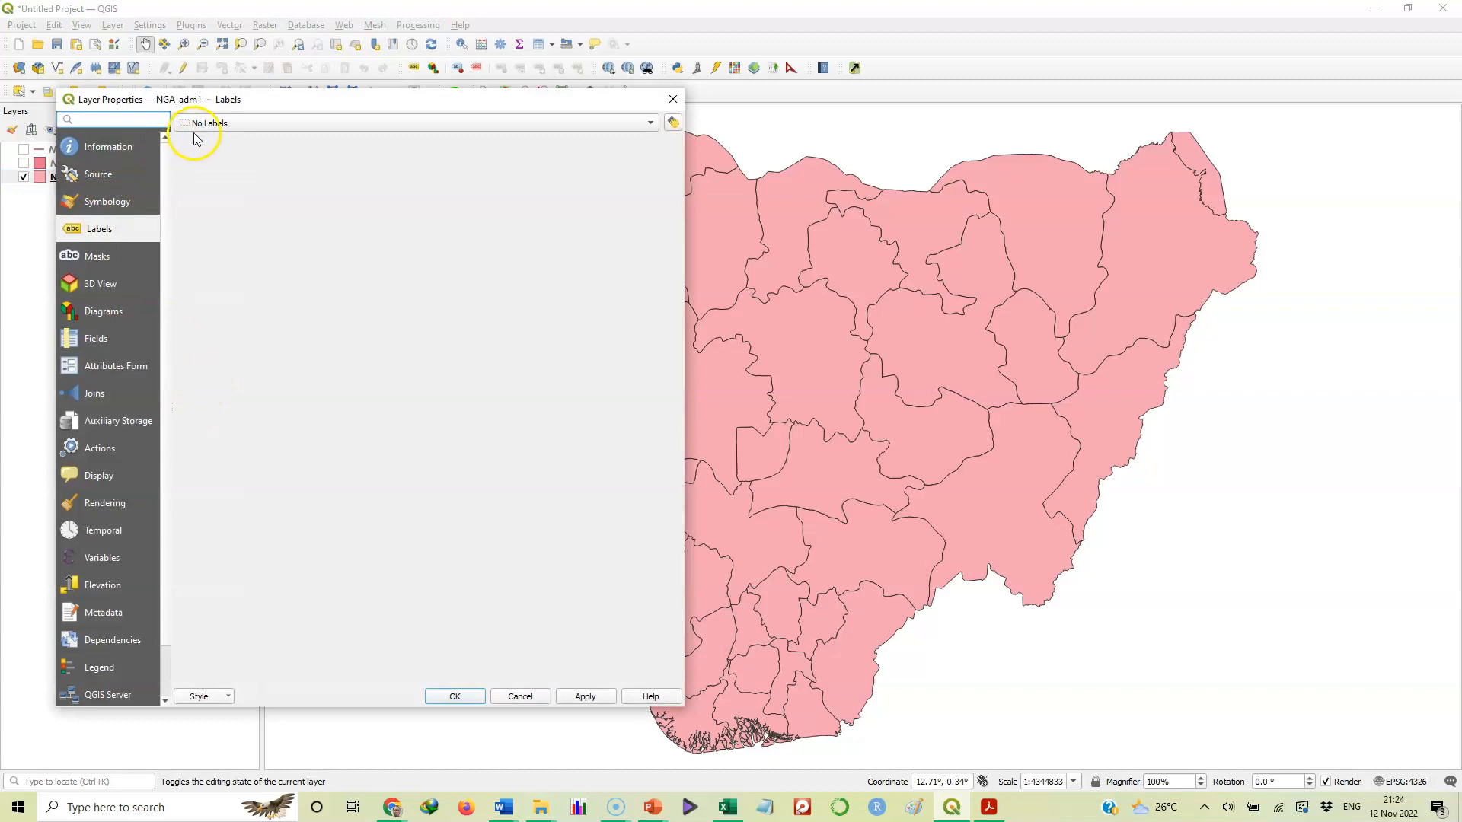
left_click(233, 123)
left_click(233, 138)
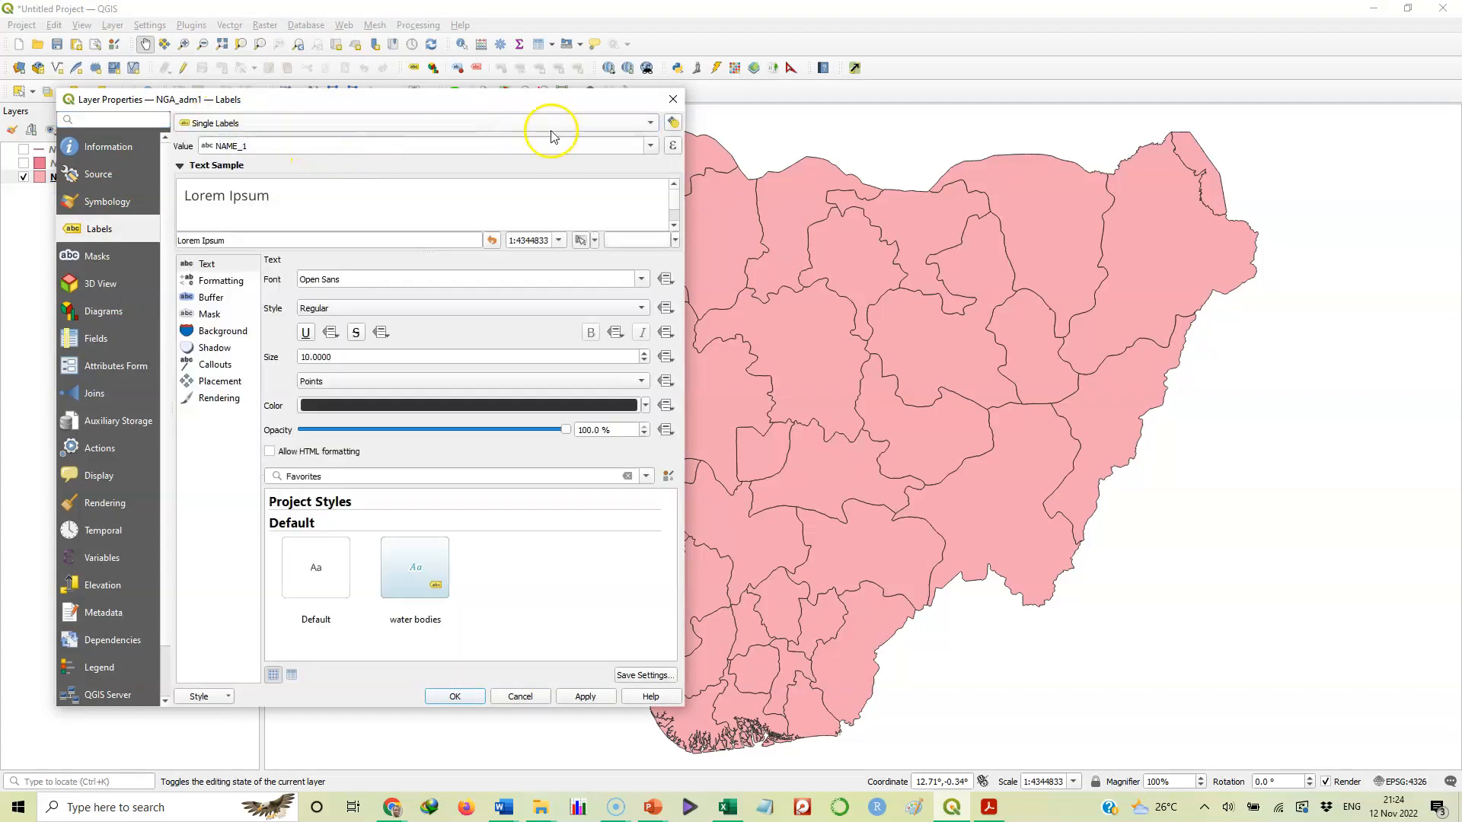
left_click(653, 146)
left_click(587, 147)
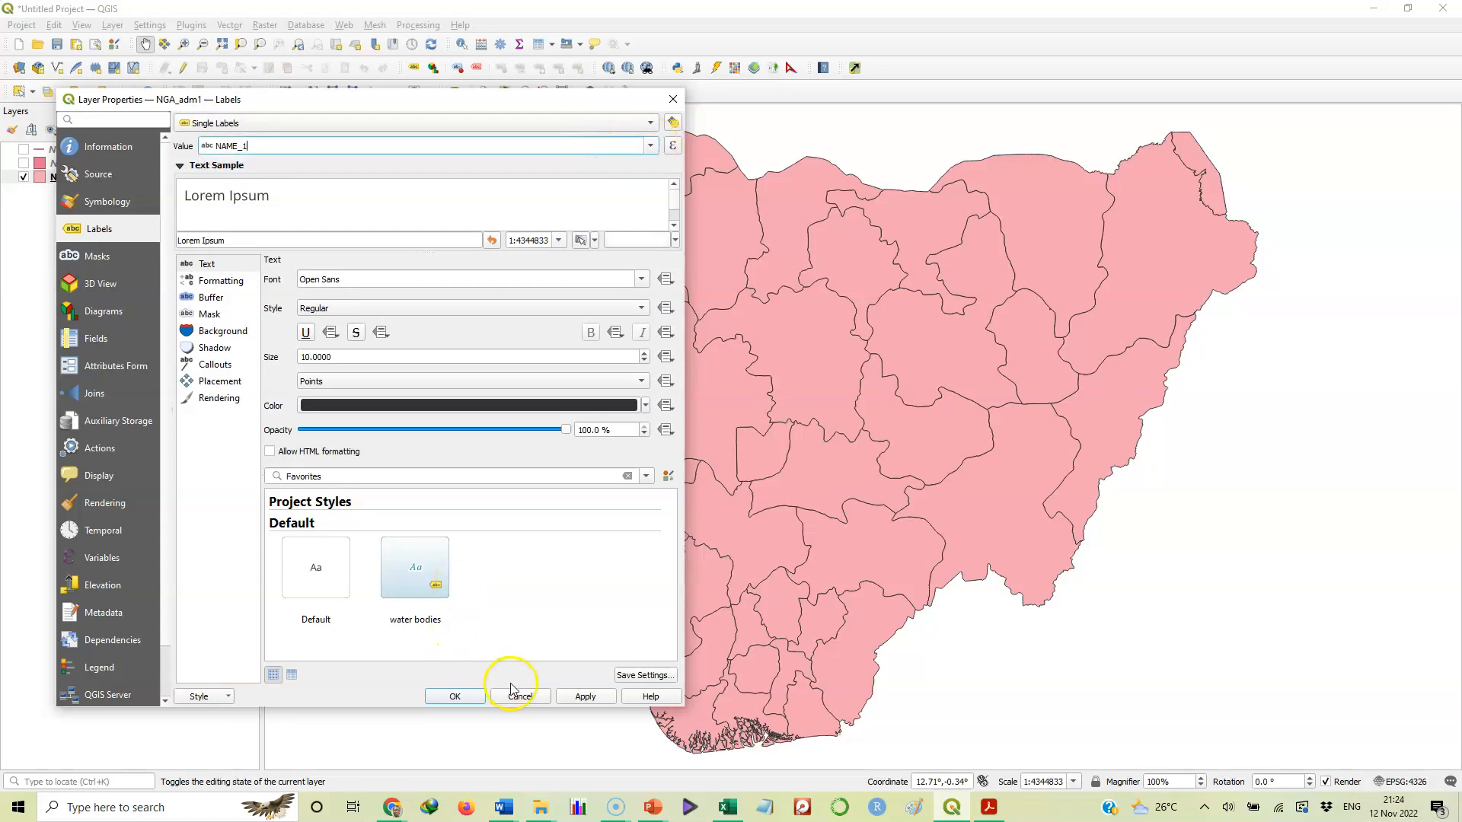
left_click(580, 698)
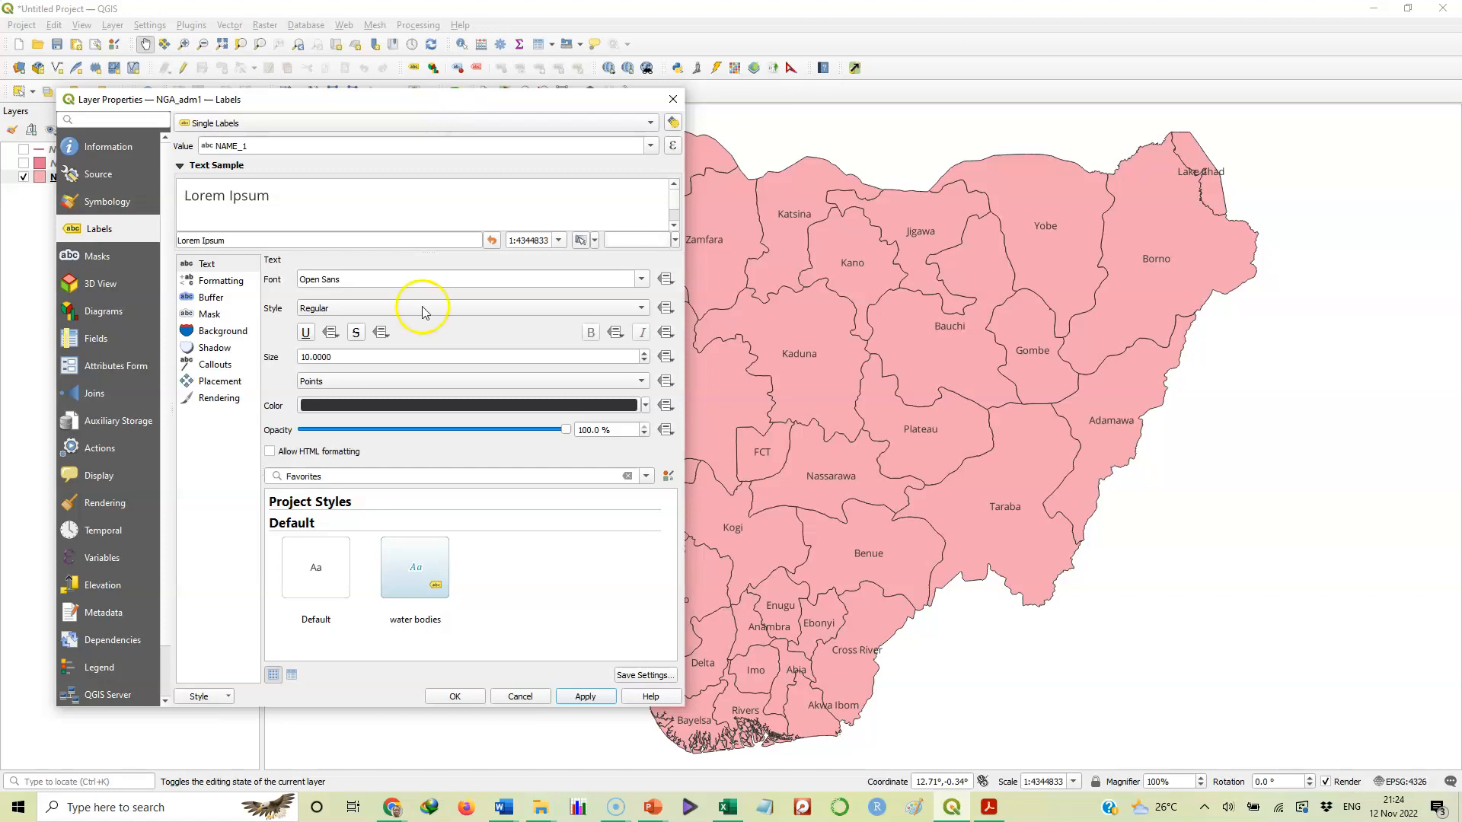
left_click(450, 692)
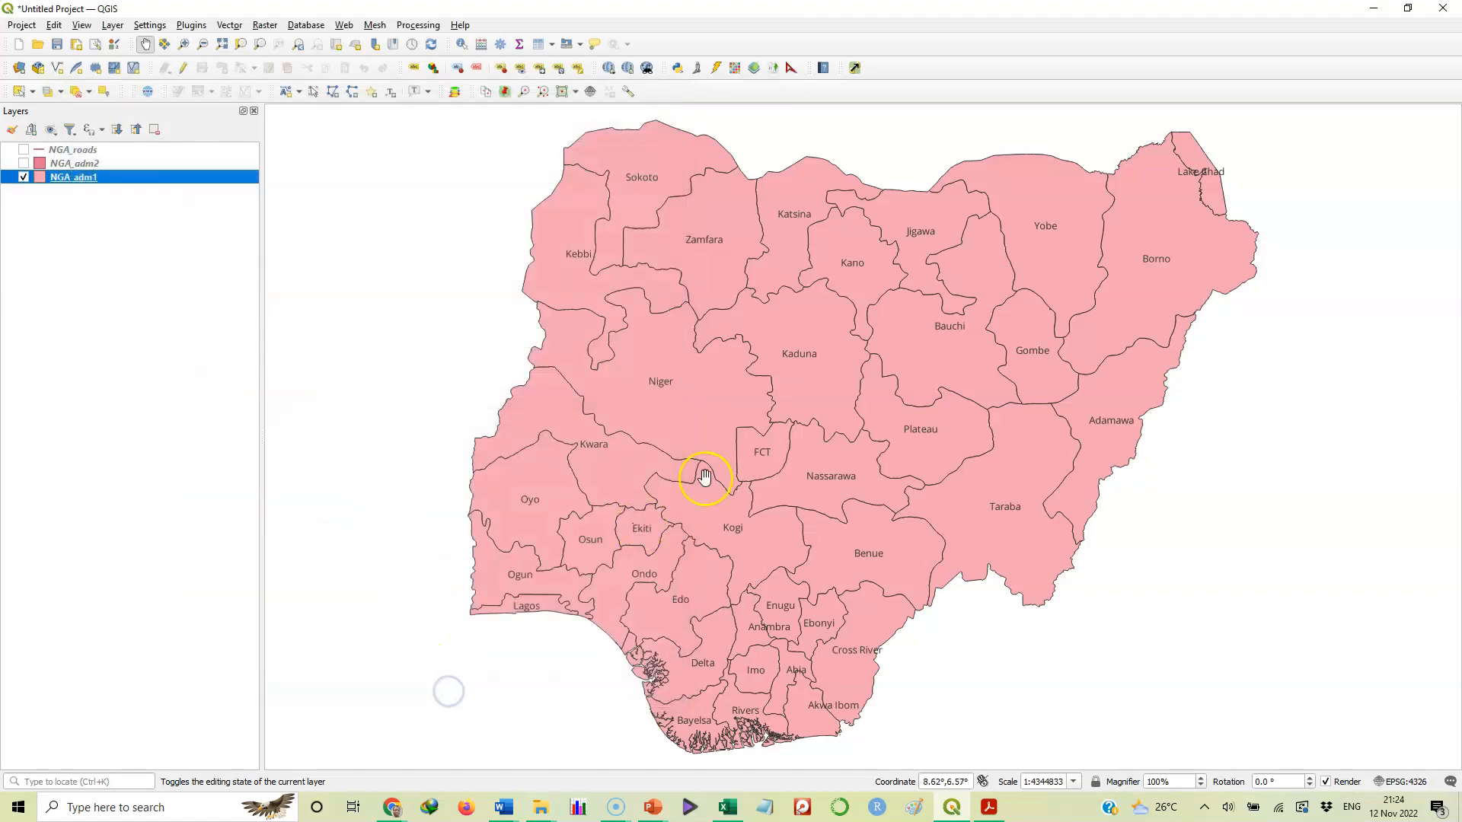